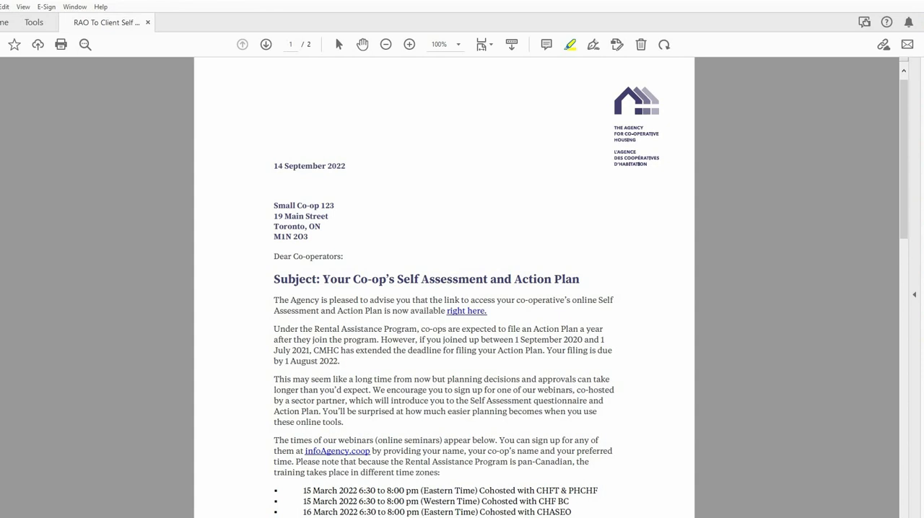
Highlight the "right here" link in the letter, then log in to the CHAIS website with the co-op's username and password.
drag(446, 310, 509, 315)
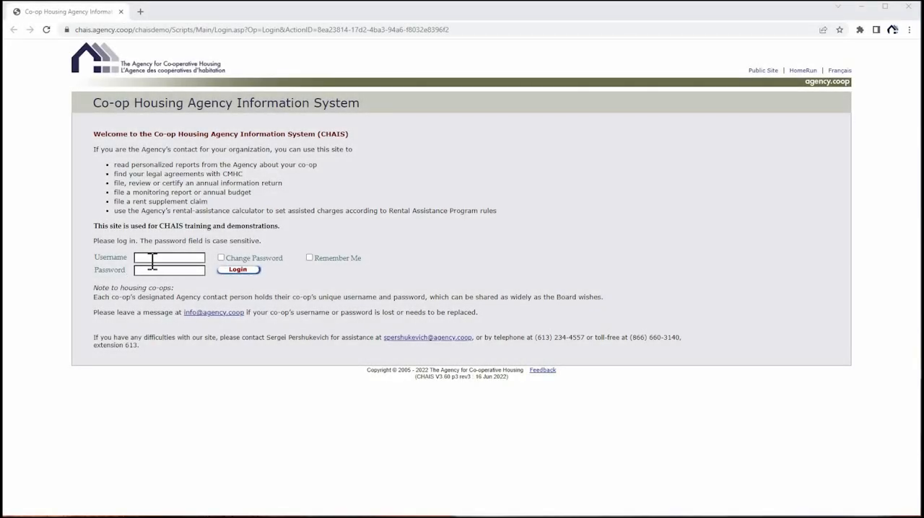
click(152, 257)
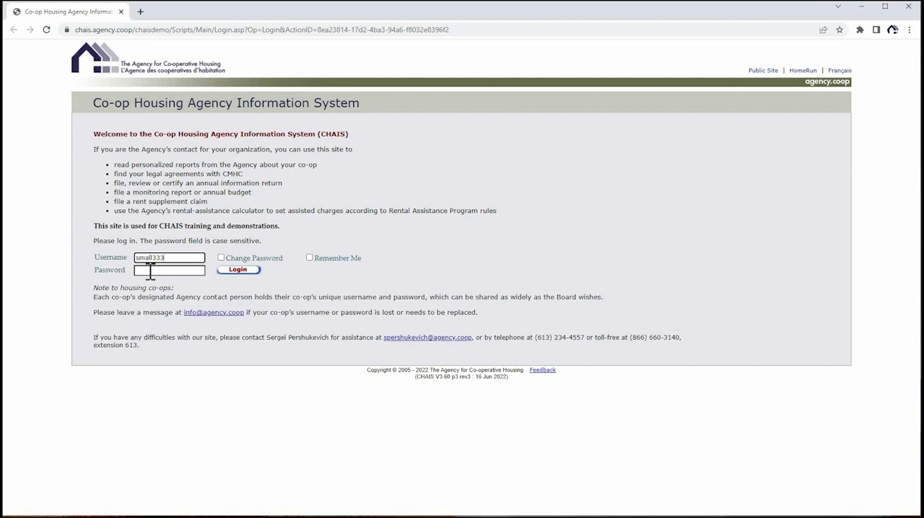
click(150, 270)
click(231, 274)
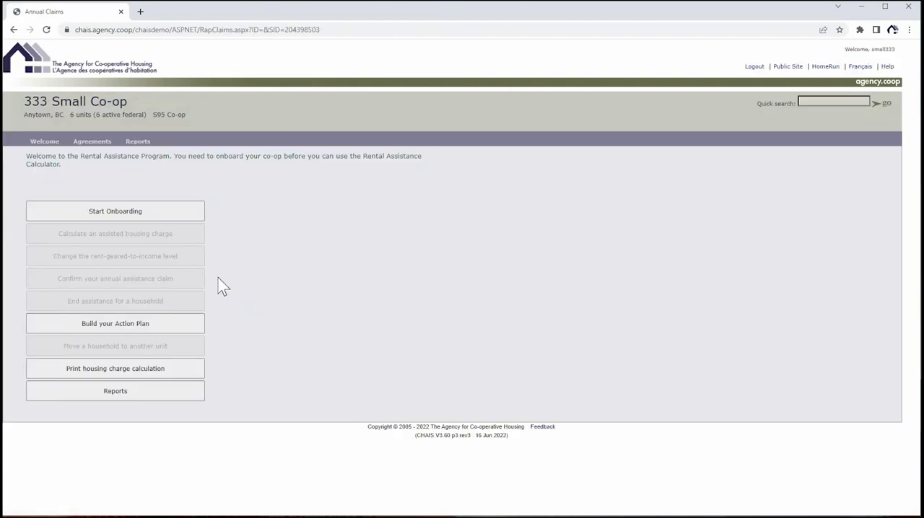
Open the Action Plan builder site and start a self-assessment from the Size Yourself Up section.
click(178, 333)
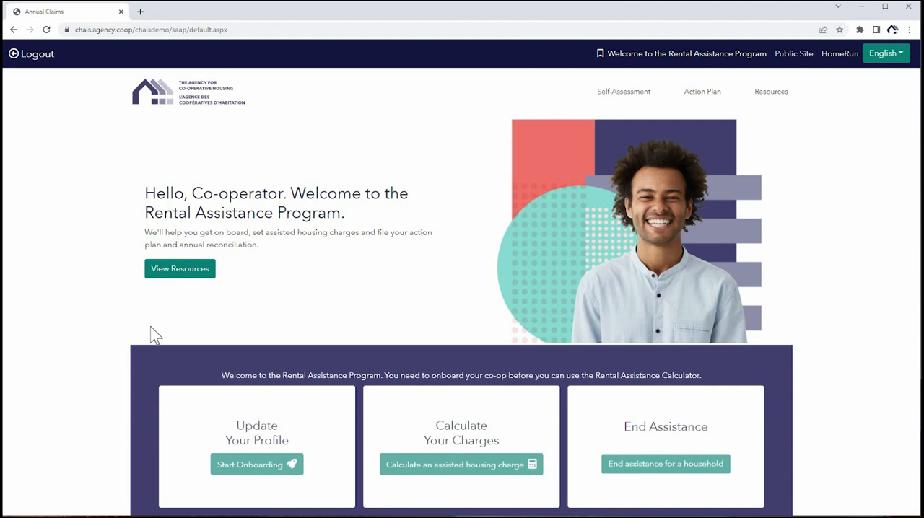
scroll(150, 328, down, 2)
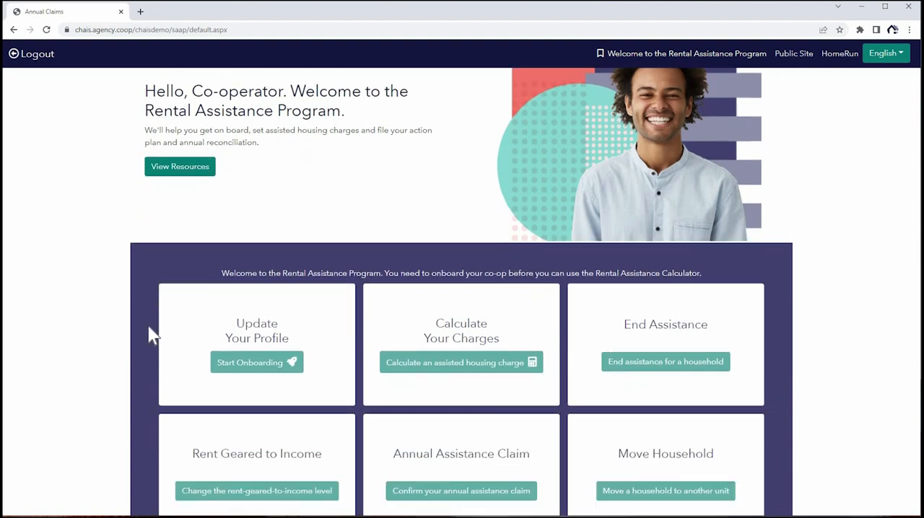
scroll(150, 328, down, 2)
scroll(148, 326, down, 1)
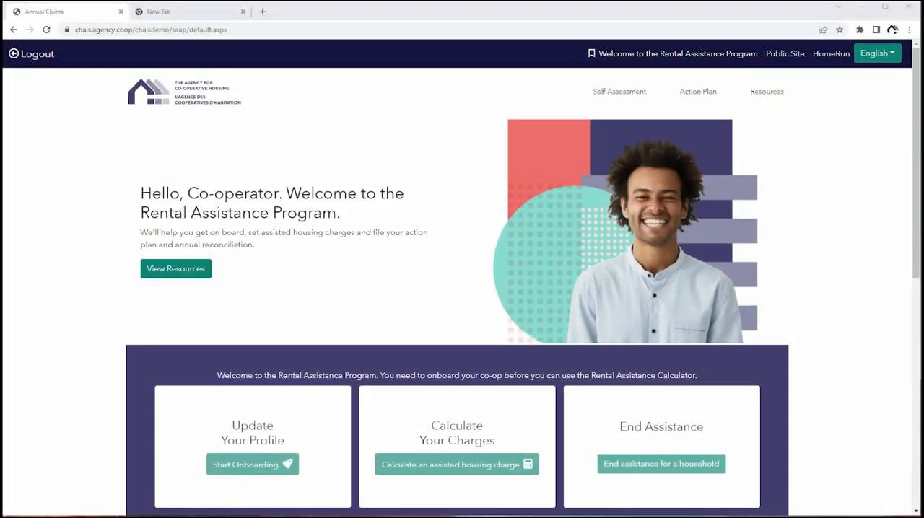
scroll(462, 289, down, 3)
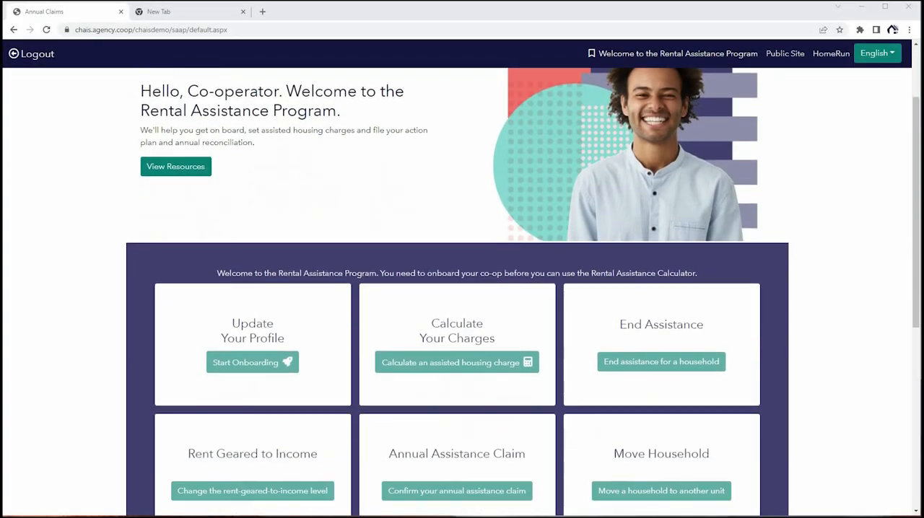
scroll(462, 288, down, 3)
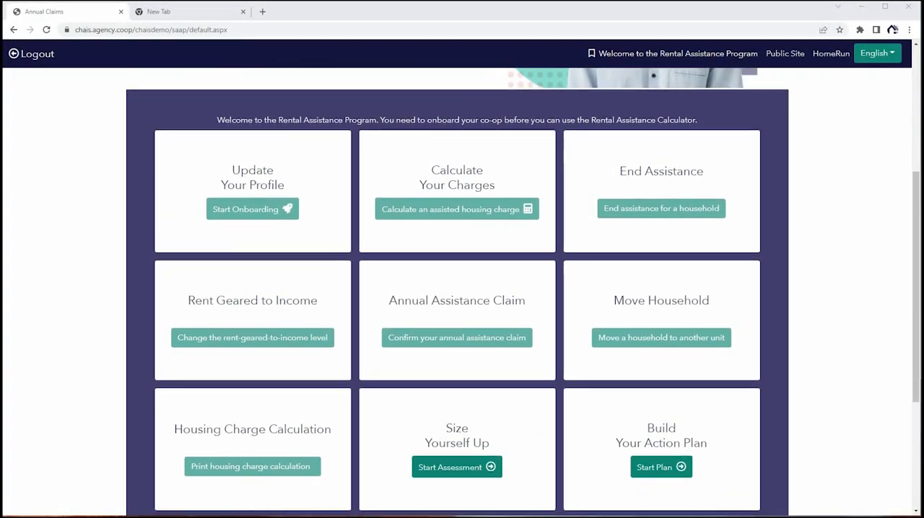
click(448, 469)
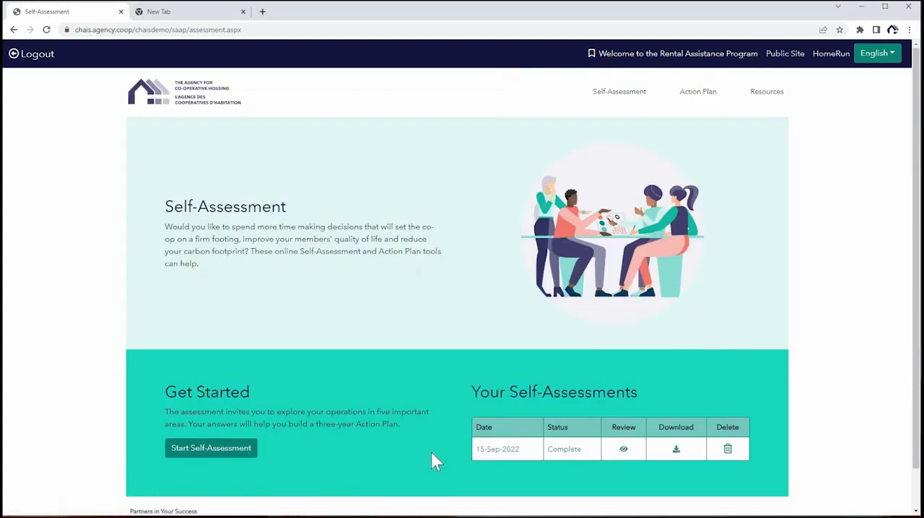
click(246, 454)
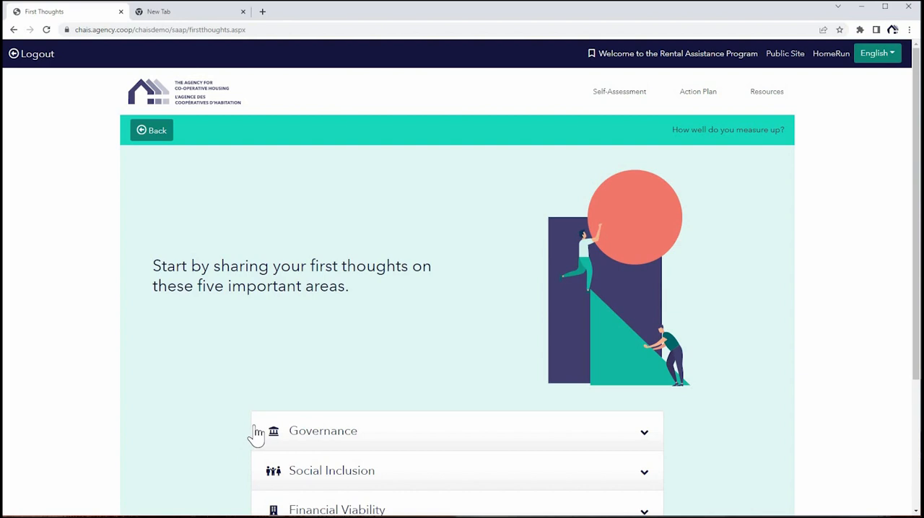
Read the descriptions of the Governance, Social Inclusion, Financial Viability and Property Management areas one after another.
scroll(257, 433, down, 1)
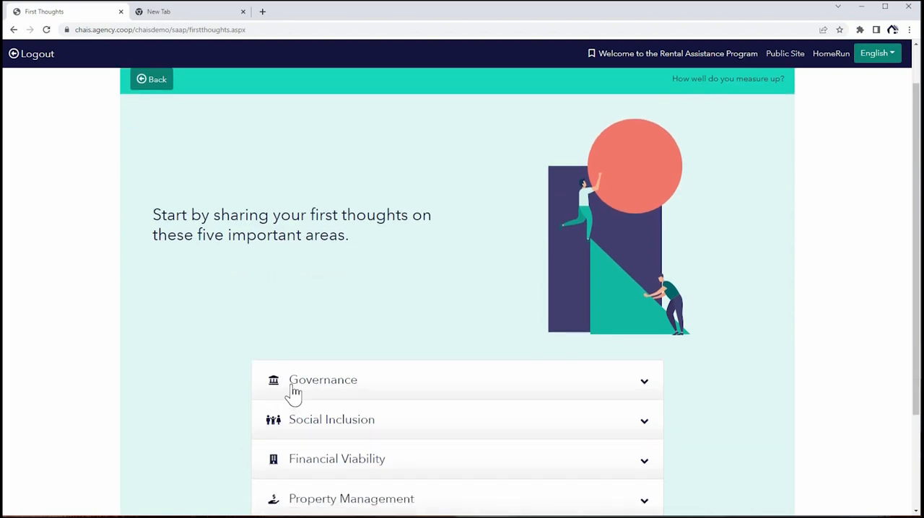
click(292, 392)
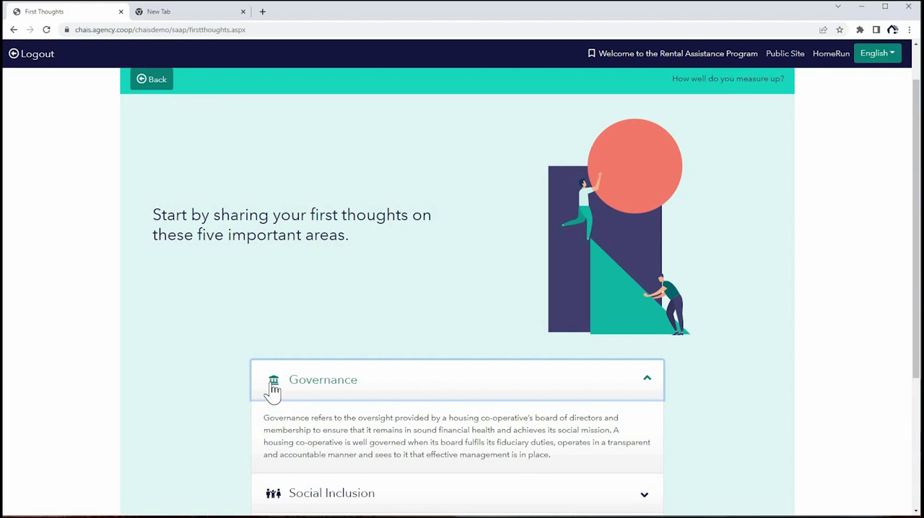
click(271, 391)
scroll(283, 389, down, 1)
click(287, 387)
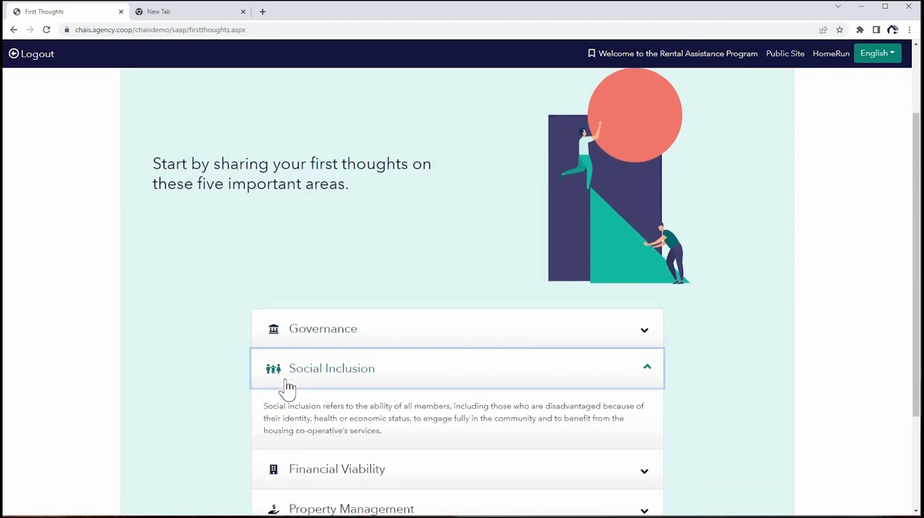
click(287, 388)
scroll(292, 379, down, 1)
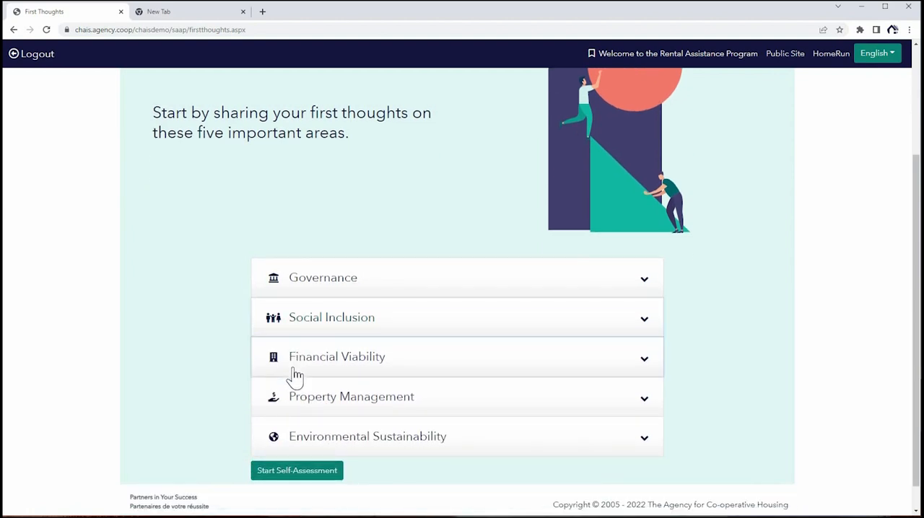
click(295, 375)
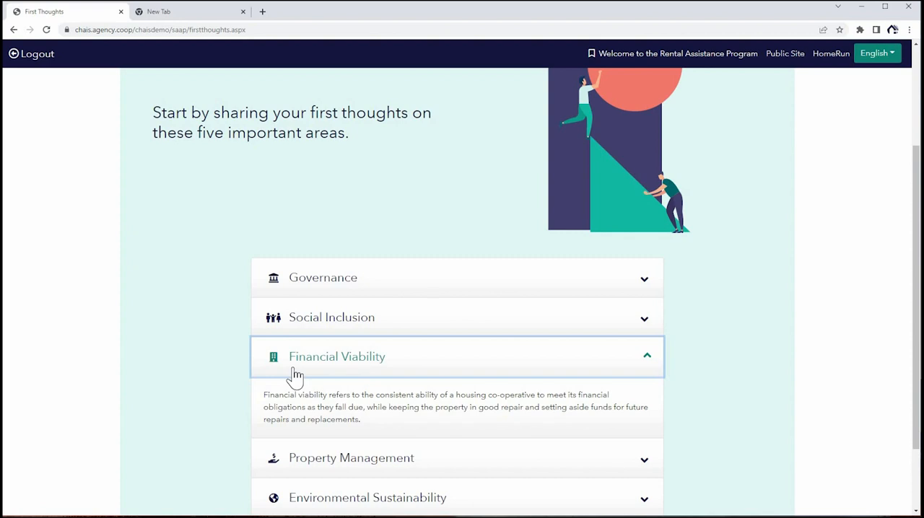
click(294, 376)
scroll(264, 393, down, 1)
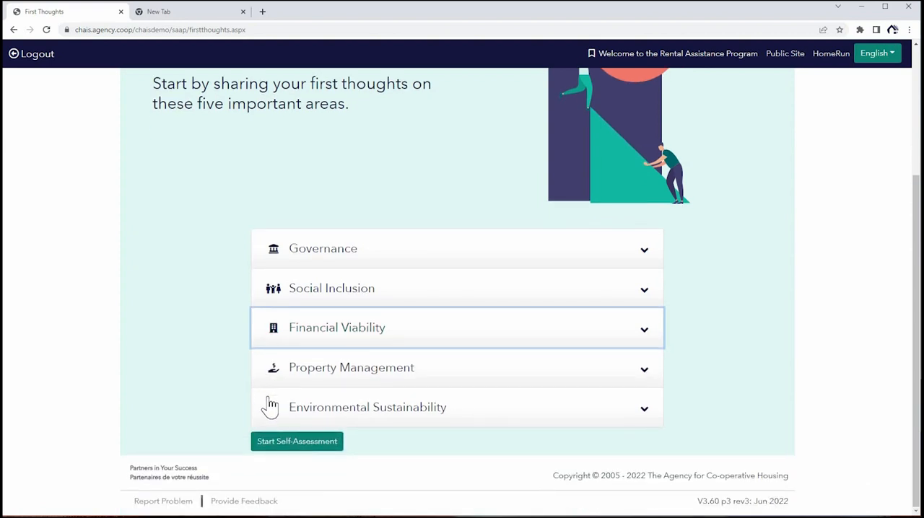
click(276, 384)
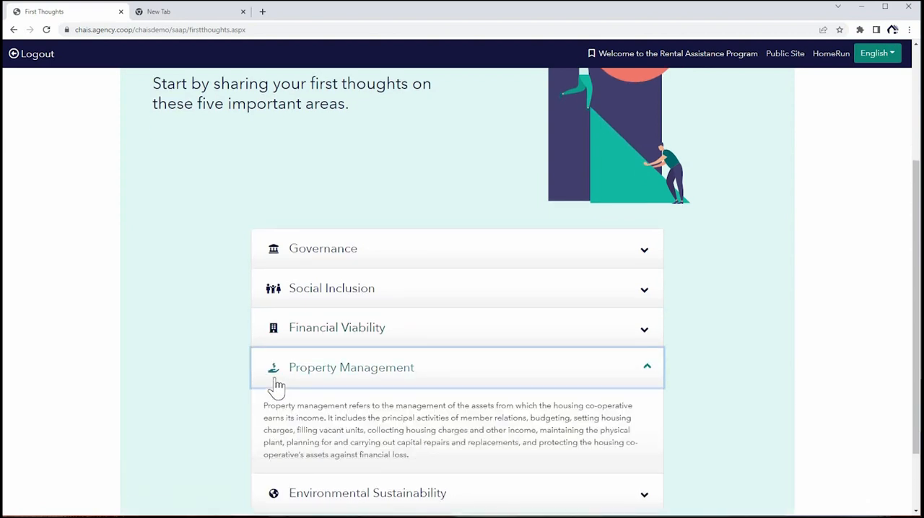
click(276, 384)
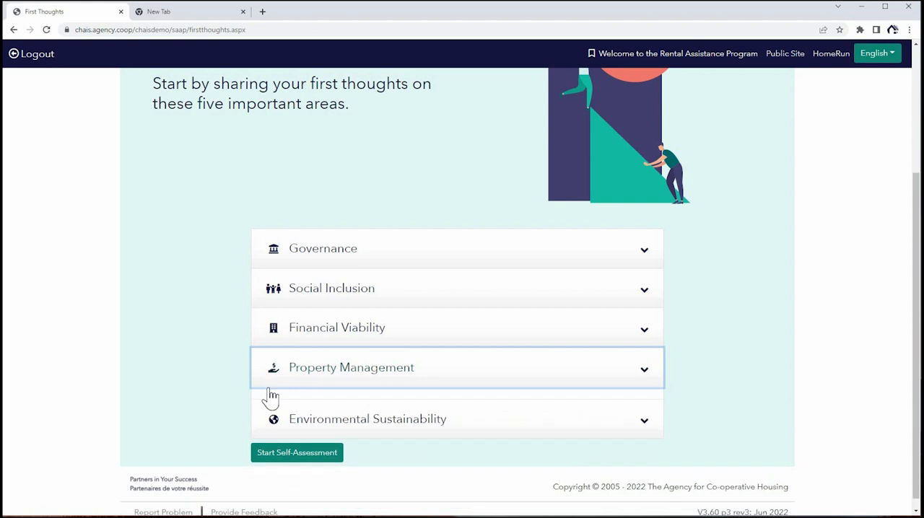
Rate Governance as having strengths but weaknesses too, Social Inclusion as having work to do, and Environmental Sustainability as having a long way to go.
click(271, 446)
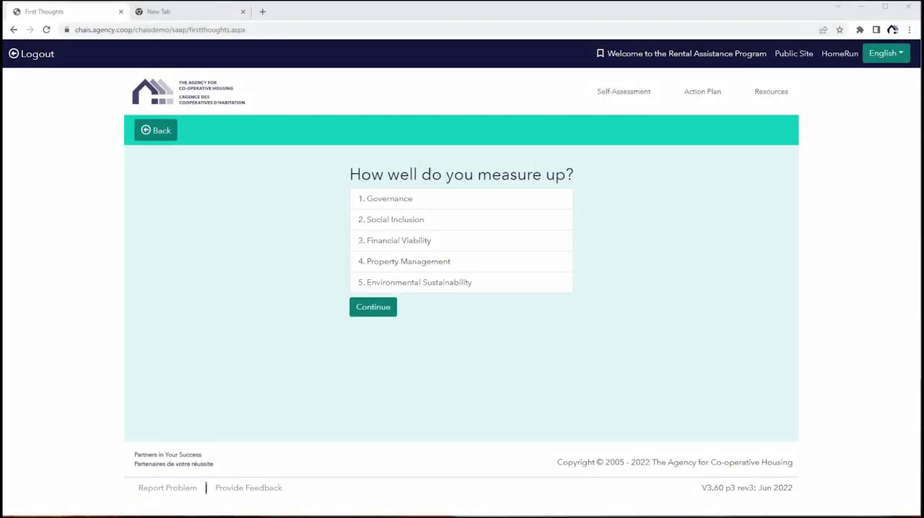
click(372, 307)
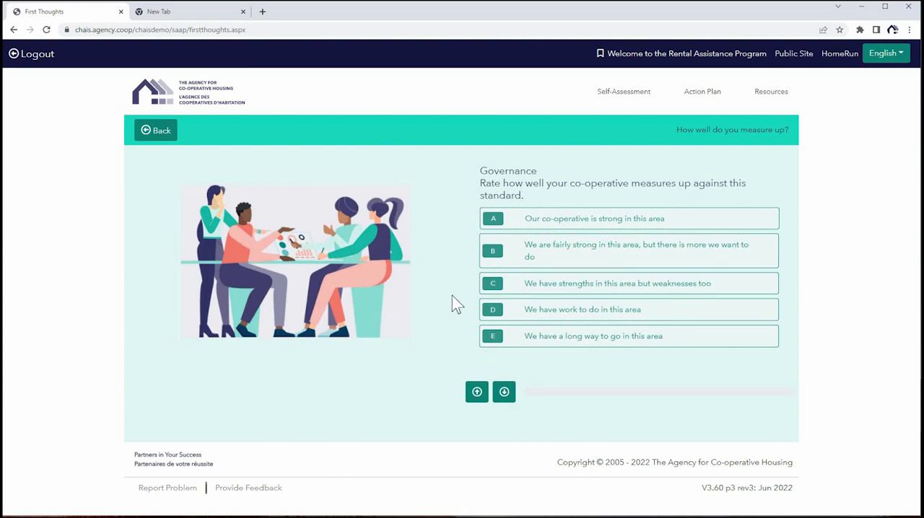
click(537, 291)
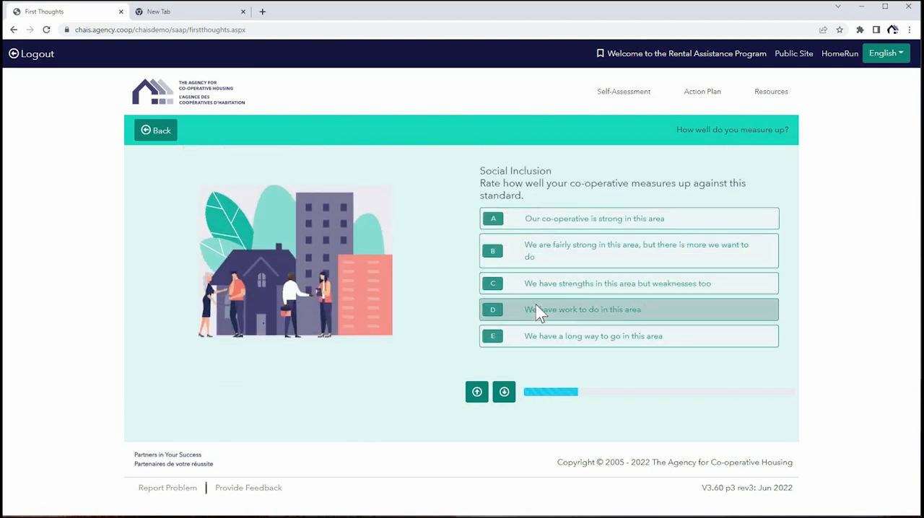
click(538, 310)
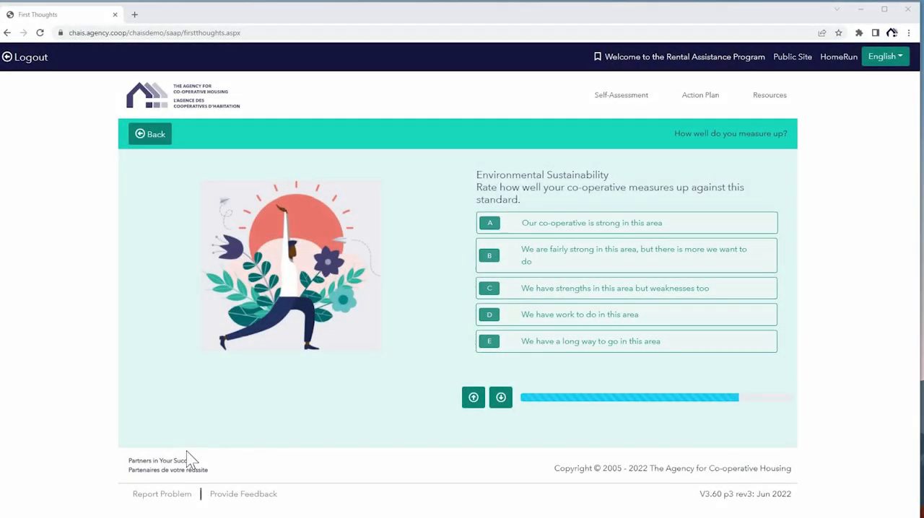
click(509, 350)
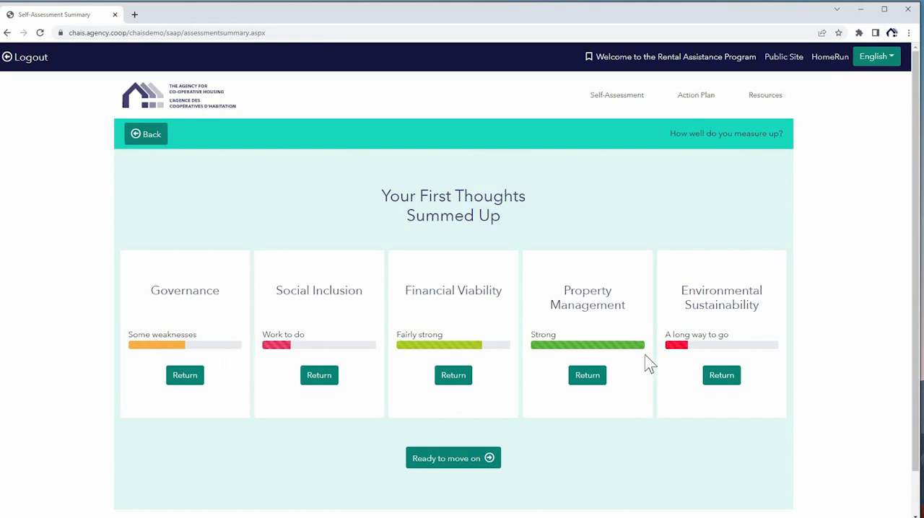
In the questionnaire's Governance area, answer Most of the Time for supporting a vibrant community and Yes for hiring, supervising and evaluating property management.
click(467, 461)
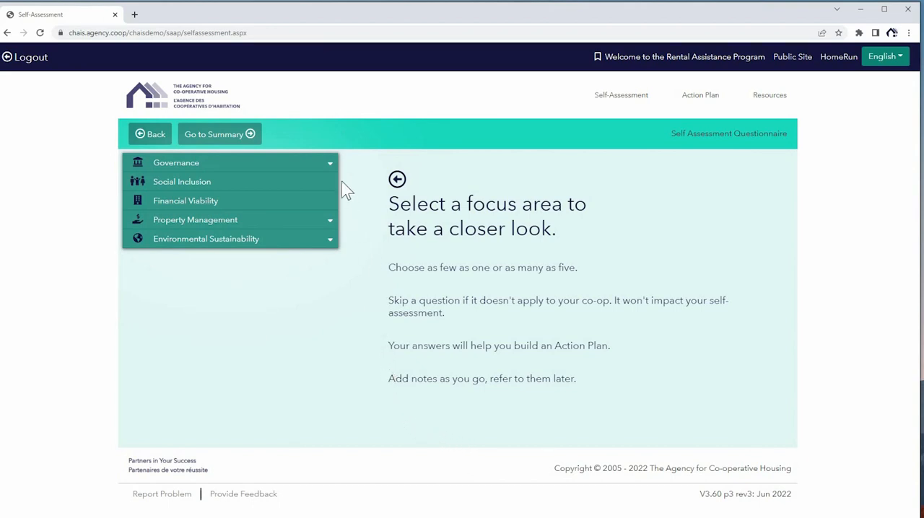
click(326, 165)
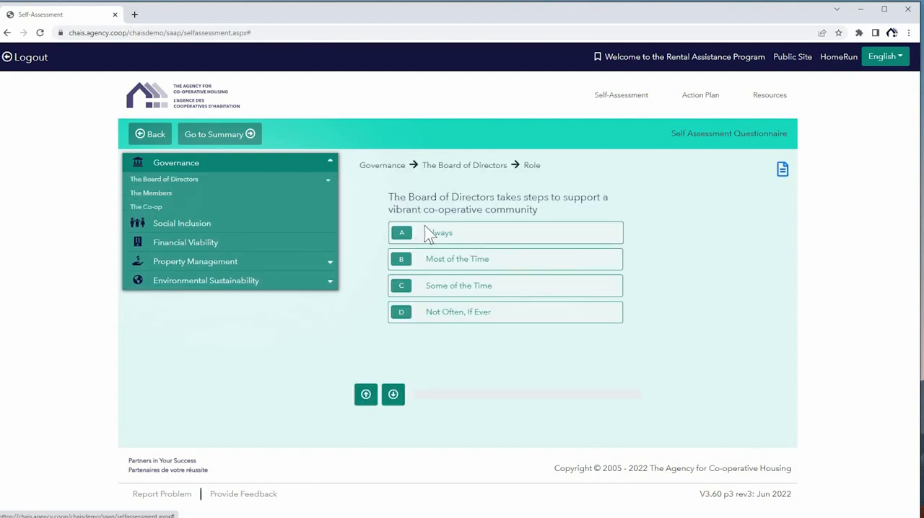
click(444, 267)
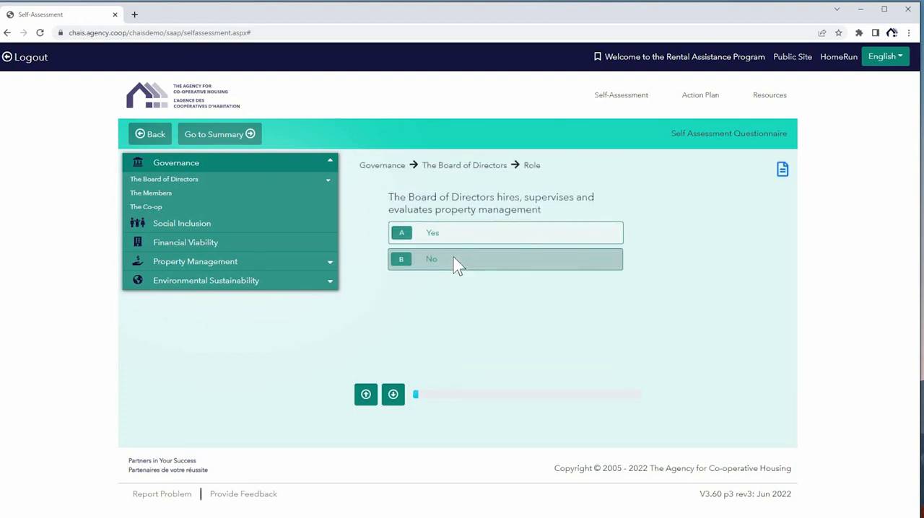
click(469, 233)
click(467, 239)
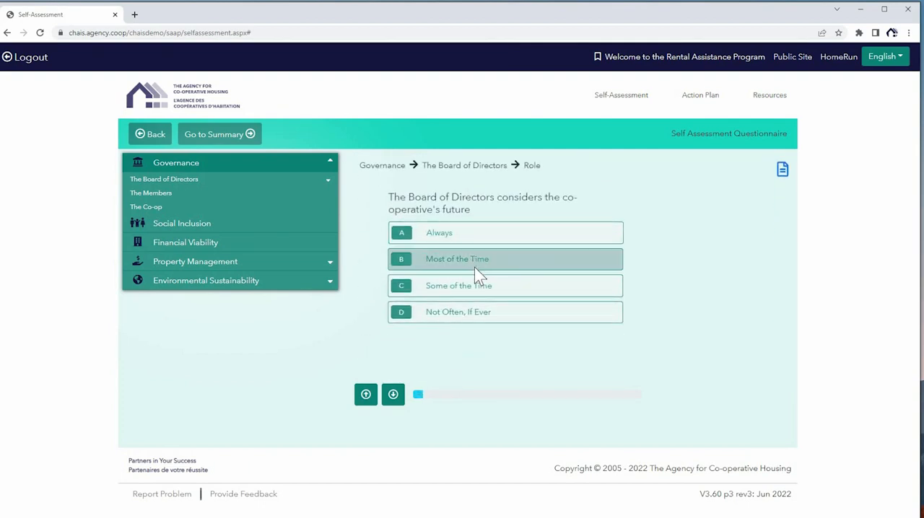
Answer Some of the Time for considering the future, Most of the Time for the governance-management difference and sound-decision information, and Always for seeking expert advice.
click(477, 286)
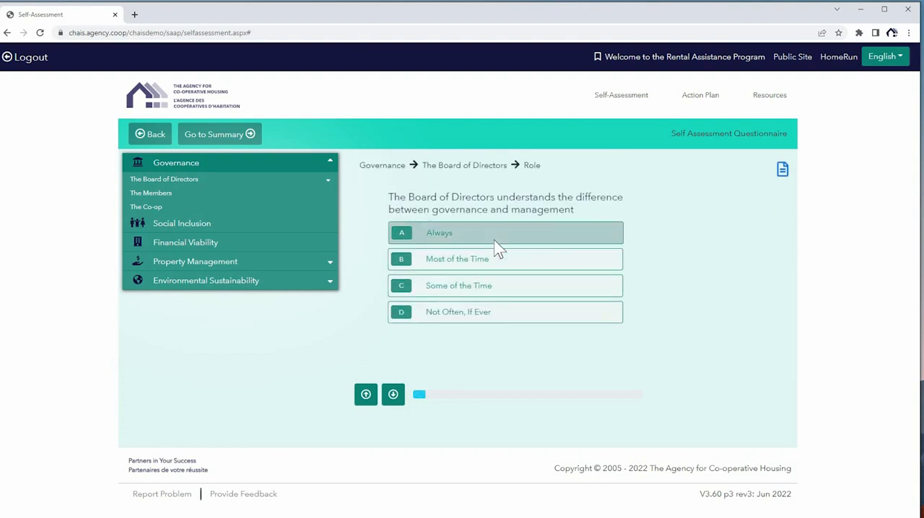
click(491, 264)
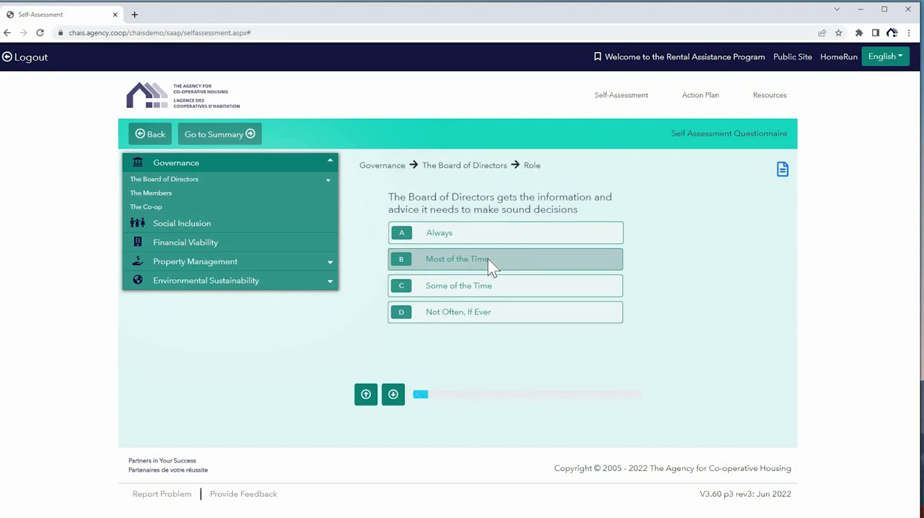
click(491, 267)
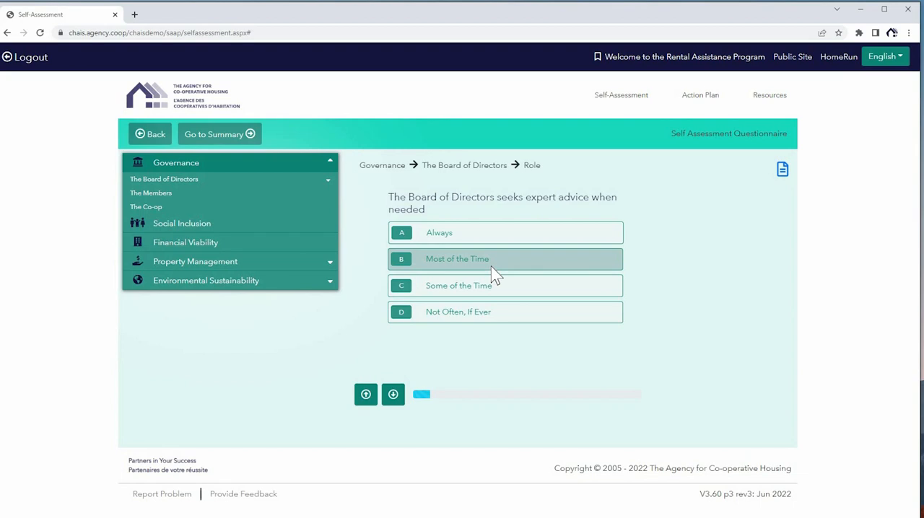
click(509, 231)
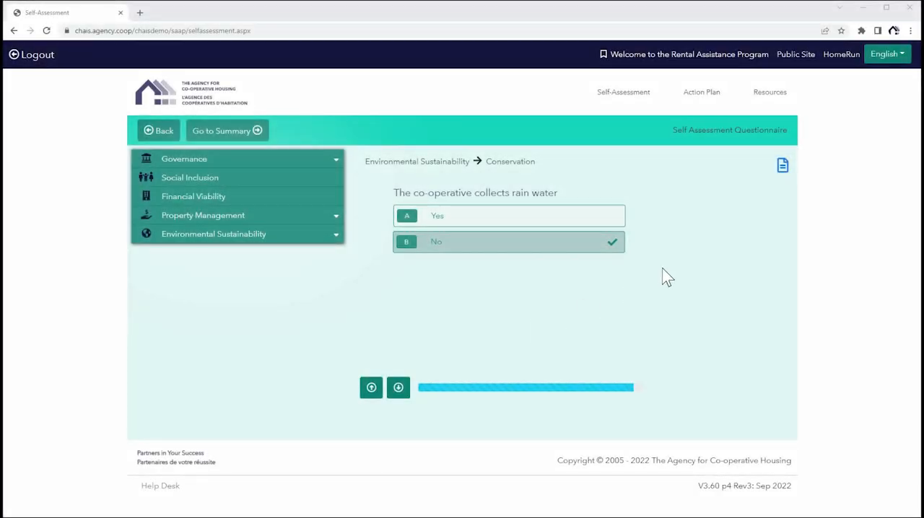
Start a new note for the Environmental Sustainability focus area and title it "Collecting rainwater".
click(783, 167)
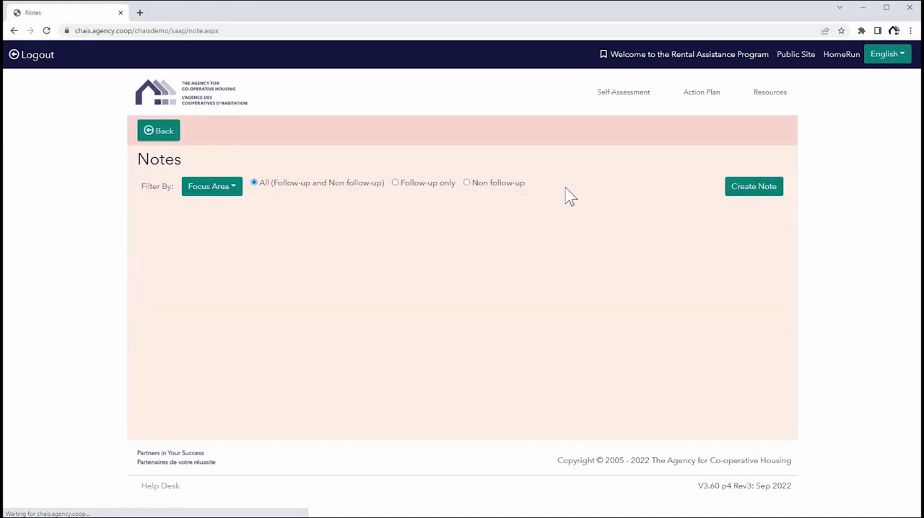
click(749, 191)
click(396, 173)
click(398, 280)
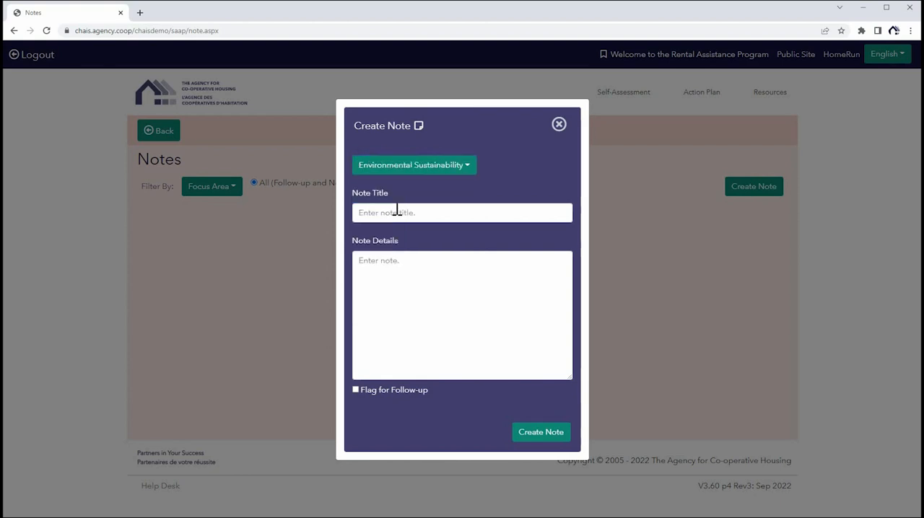
click(409, 210)
text(Co)
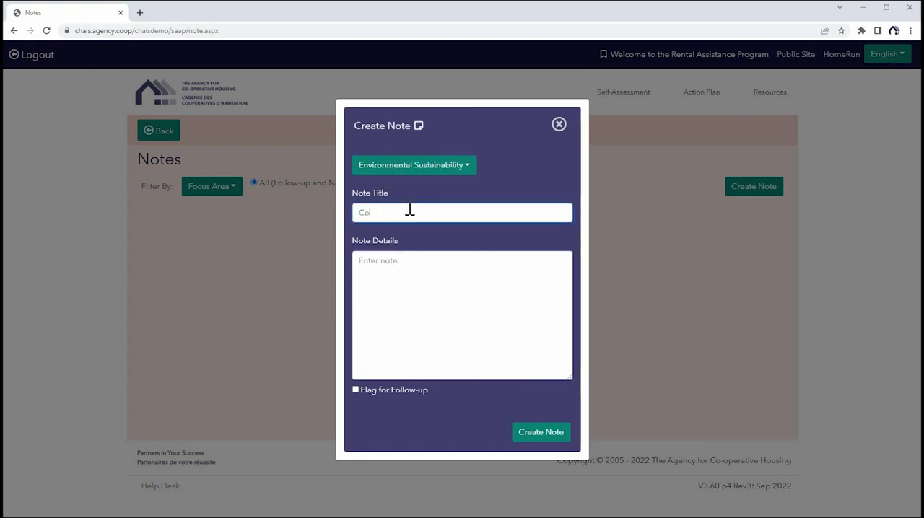
text(llecting rainwater)
Detail the note with "Finding a way to collect rain water would be great to implement at our co-op.", flag it for follow-up and create it.
key(Tab)
text(Thi)
key(BackSpace)
key(BackSpace)
key(BackSpace)
text(Finding a way to)
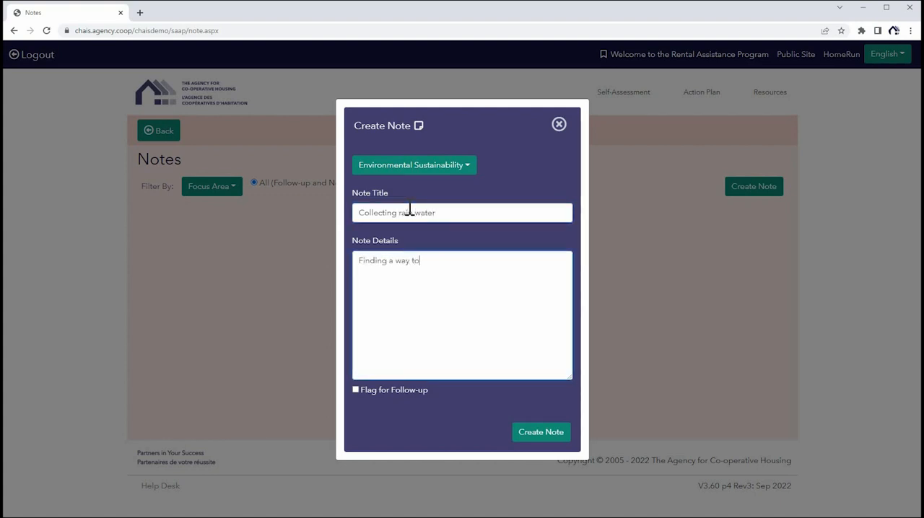
text( collect rain water would be great ti i)
key(BackSpace)
text(o implement at our co-o)
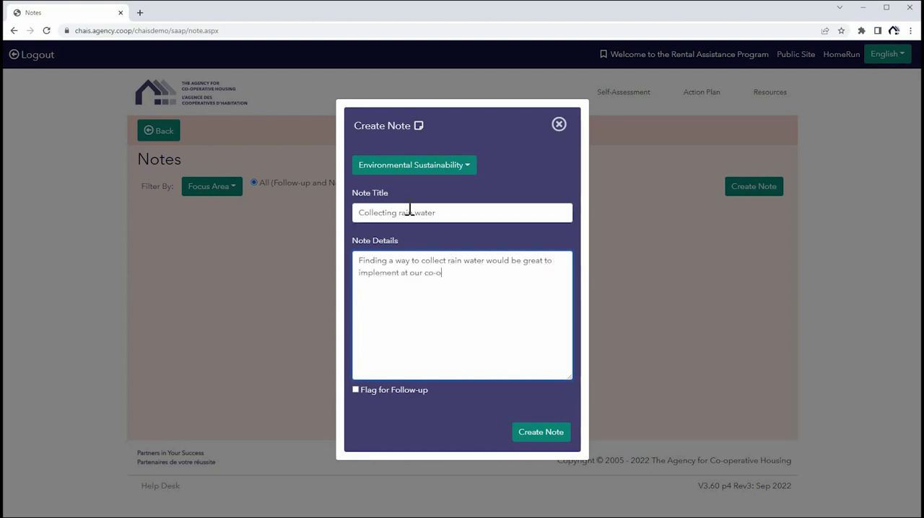
text(p.)
click(356, 390)
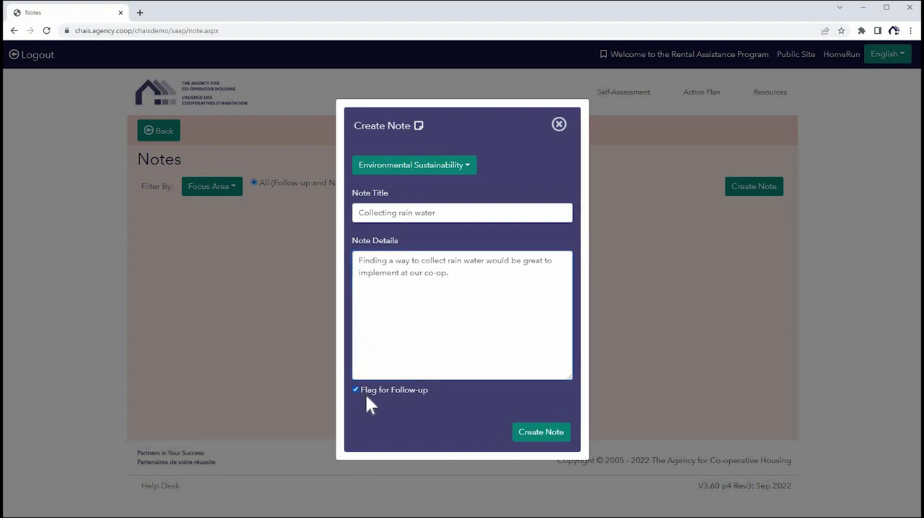
click(538, 435)
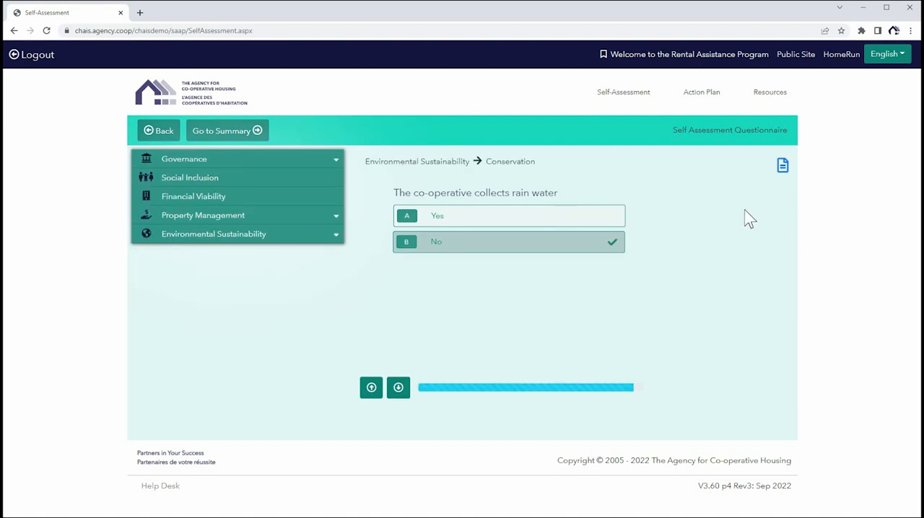
Go from the questionnaire to the assessment results summary and continue further to the evaluation of work to do and unanswered questions.
click(782, 168)
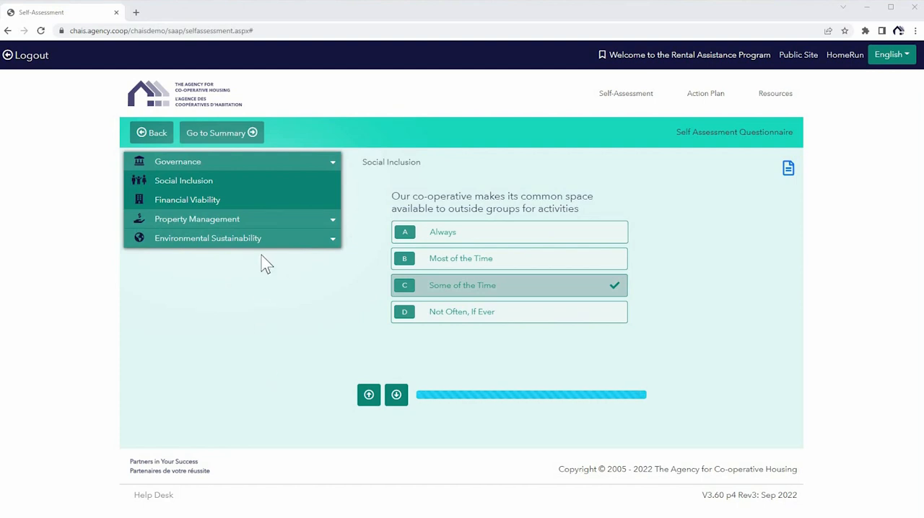
click(235, 129)
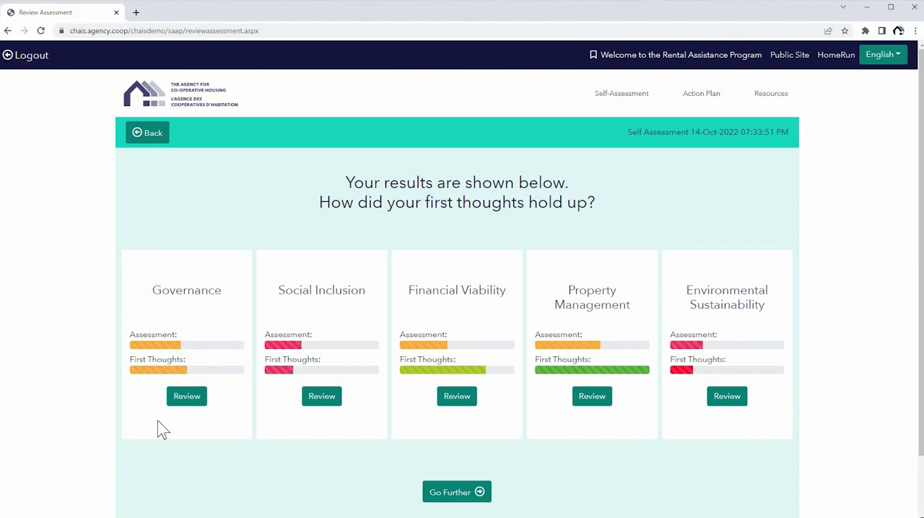
scroll(166, 429, down, 1)
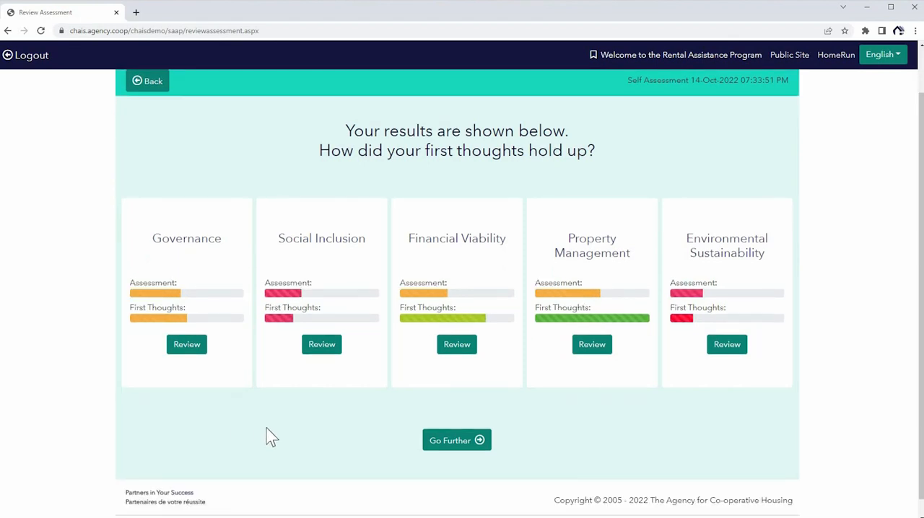
click(462, 451)
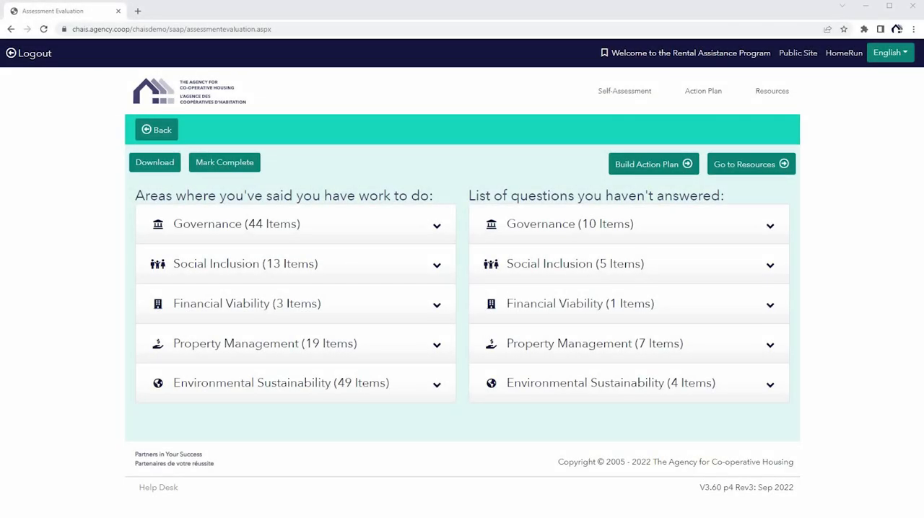
Review the Governance and Financial Viability items listed among the areas with work to do.
click(437, 226)
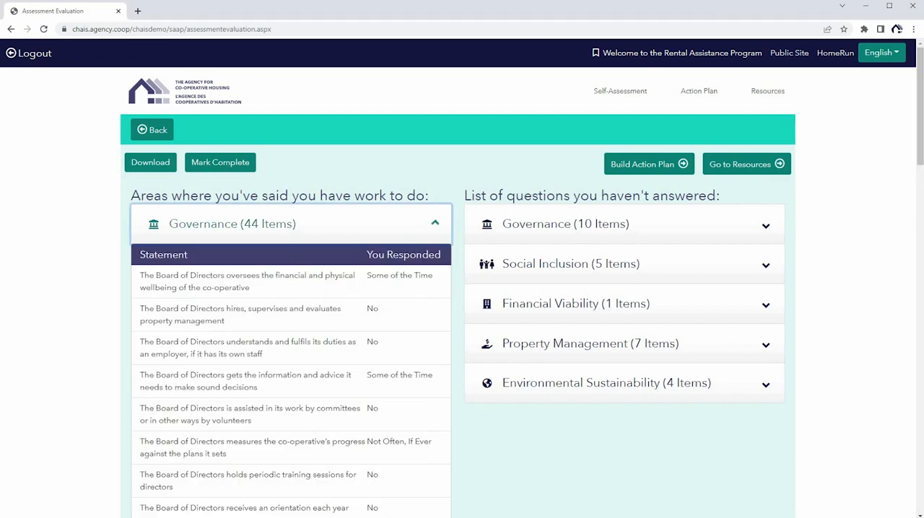
scroll(458, 292, down, 1)
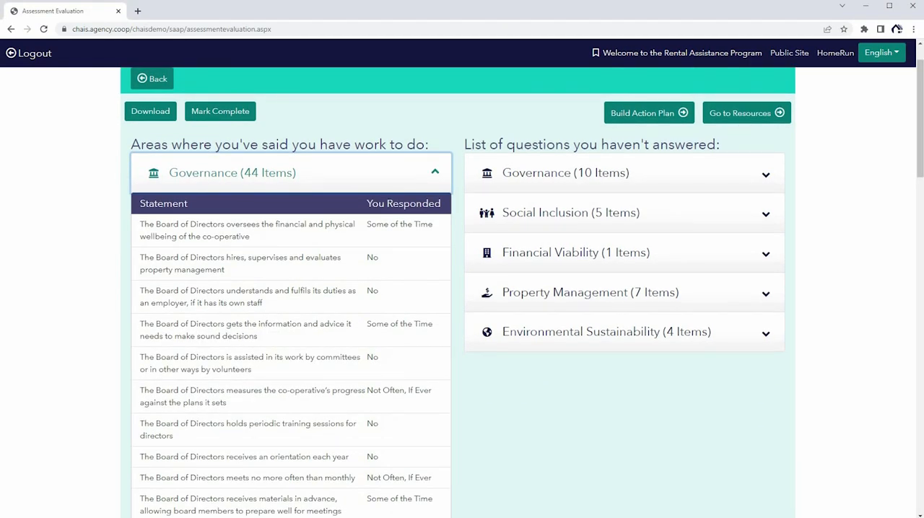
scroll(435, 223, up, 1)
click(436, 224)
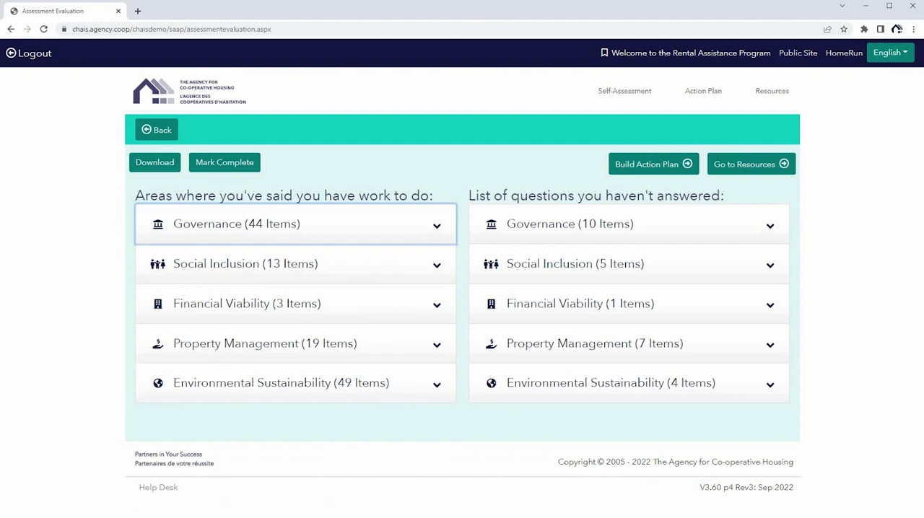
click(436, 304)
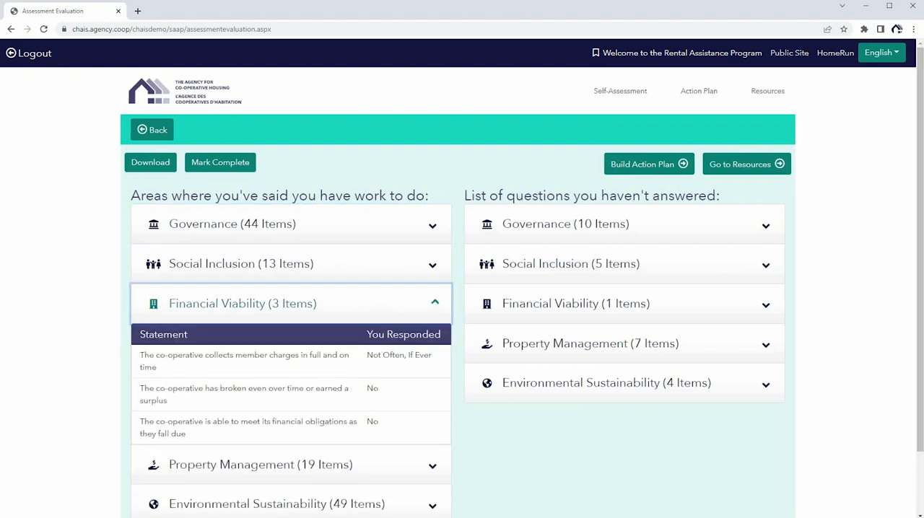
click(435, 302)
Review the Governance and Social Inclusion questions that have not been answered.
click(554, 233)
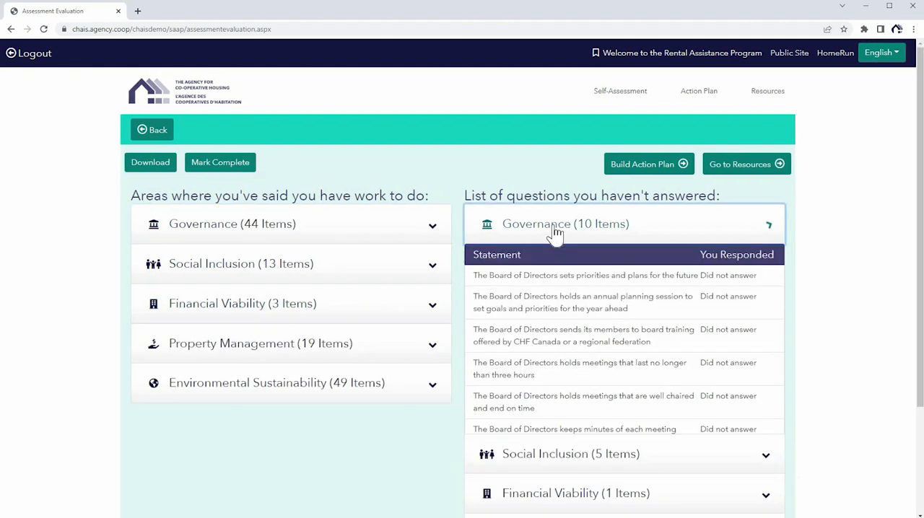
click(594, 231)
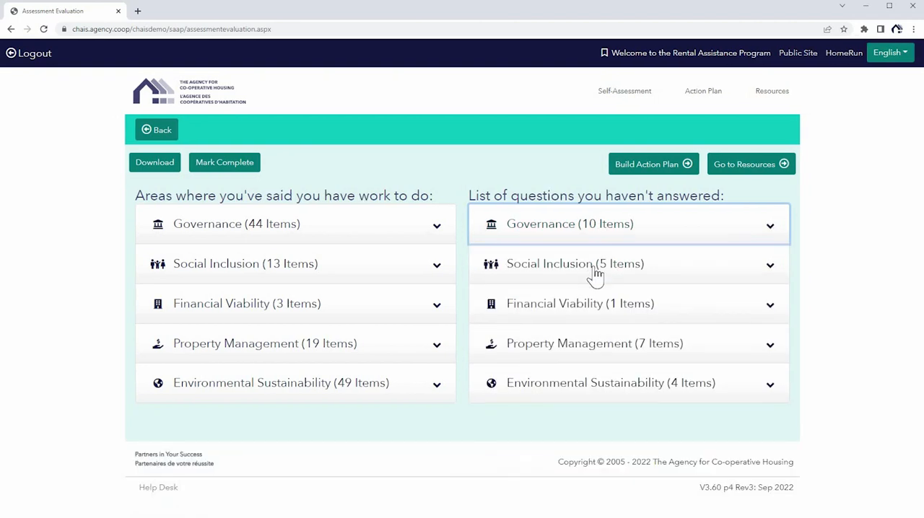
click(596, 274)
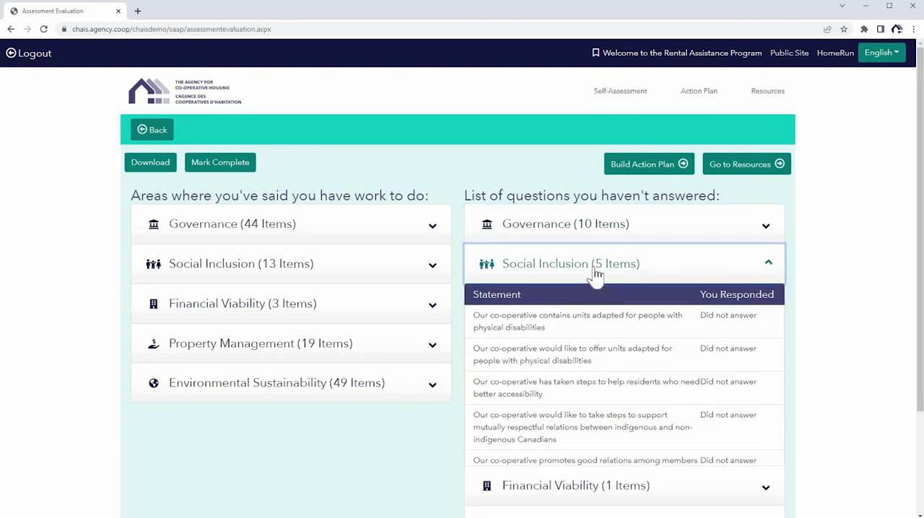
click(596, 275)
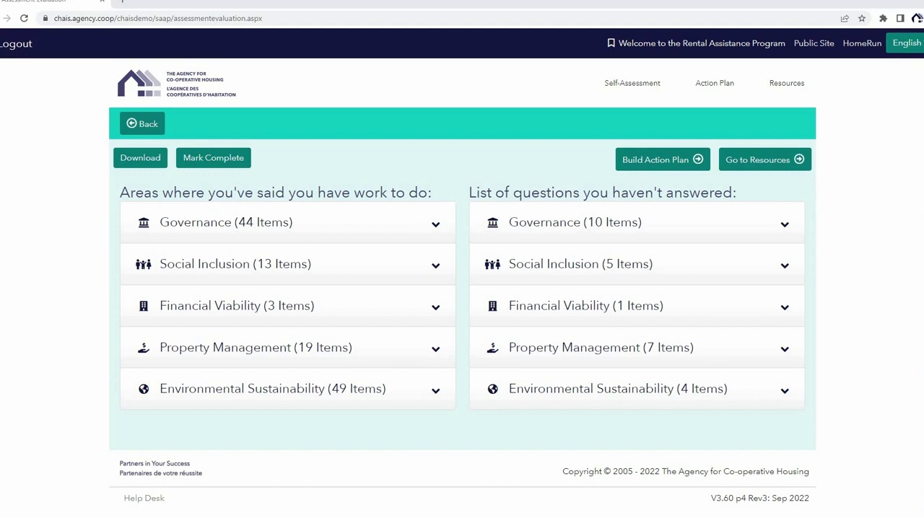
Mark the self-assessment as complete.
click(214, 159)
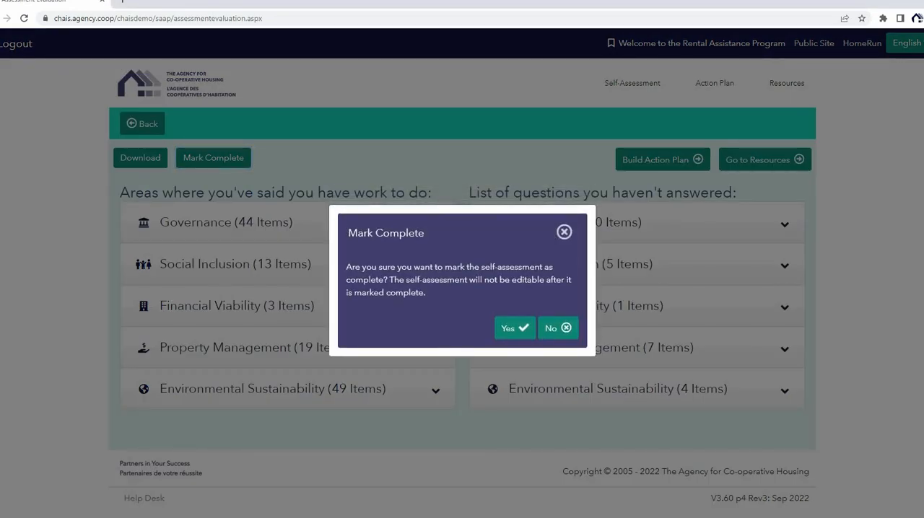
click(515, 327)
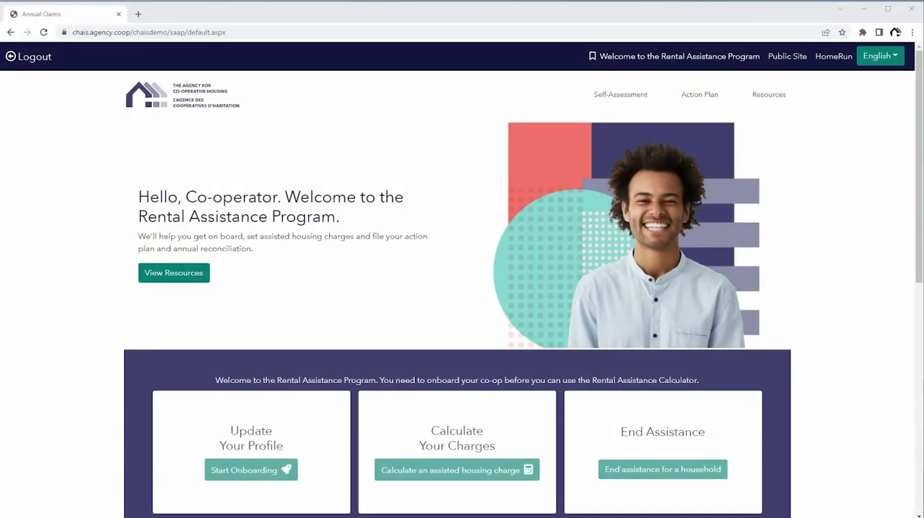
Go to building the Action Plan from the program's home page and continue the plan already started.
scroll(462, 288, down, 4)
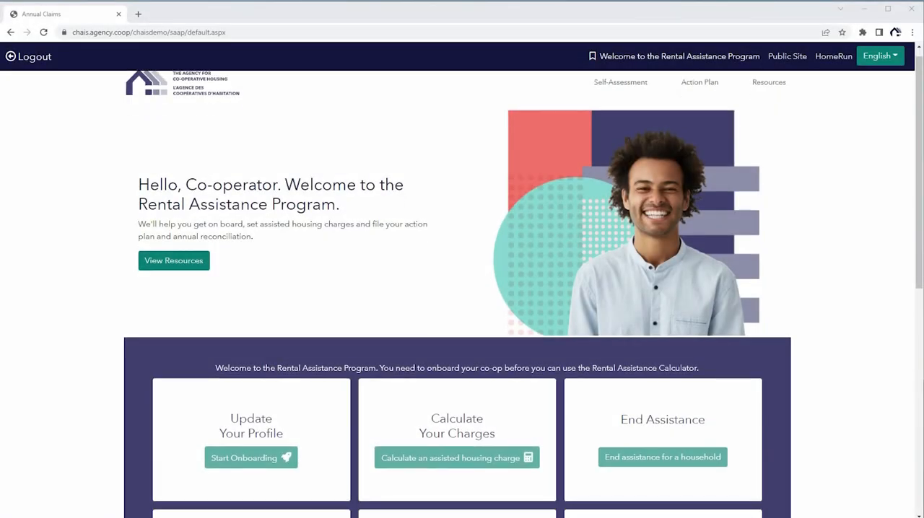
scroll(462, 288, down, 2)
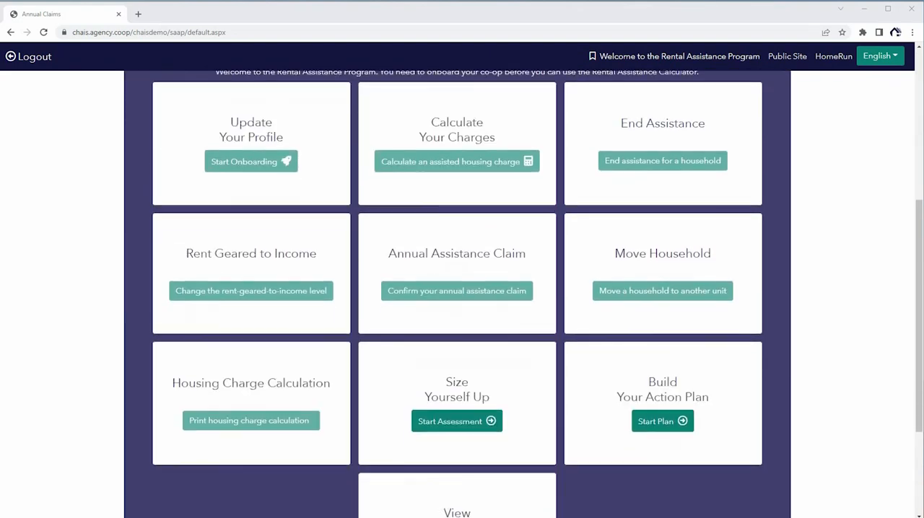
click(663, 422)
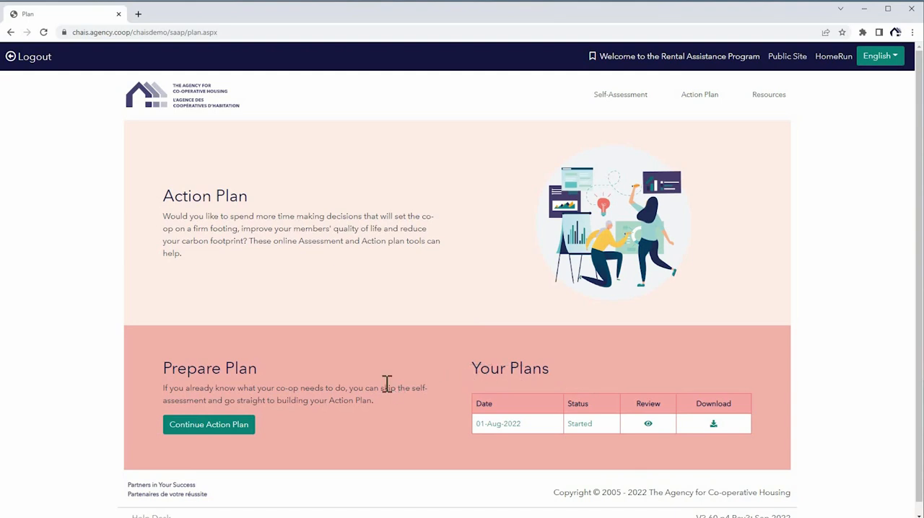
click(225, 425)
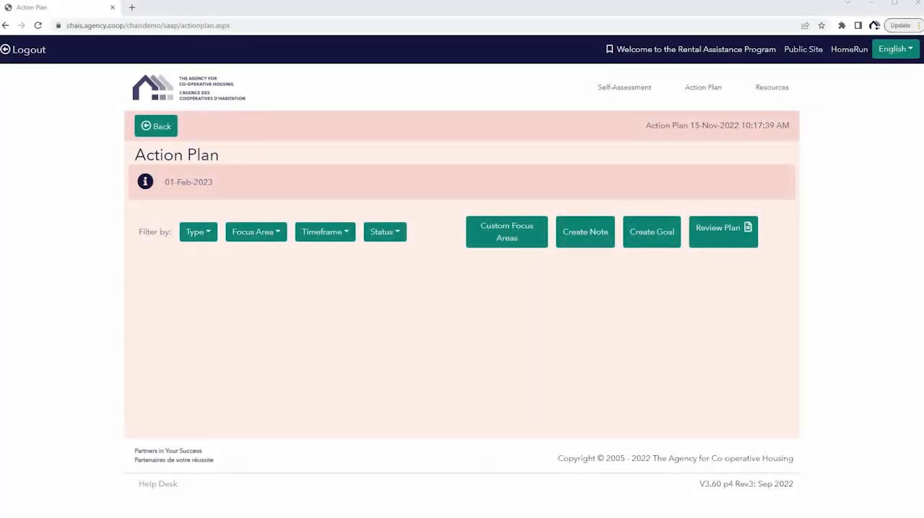
Start a new goal for the Environmental Sustainability focus area with timeframe Year 1 and status Not Started.
click(652, 232)
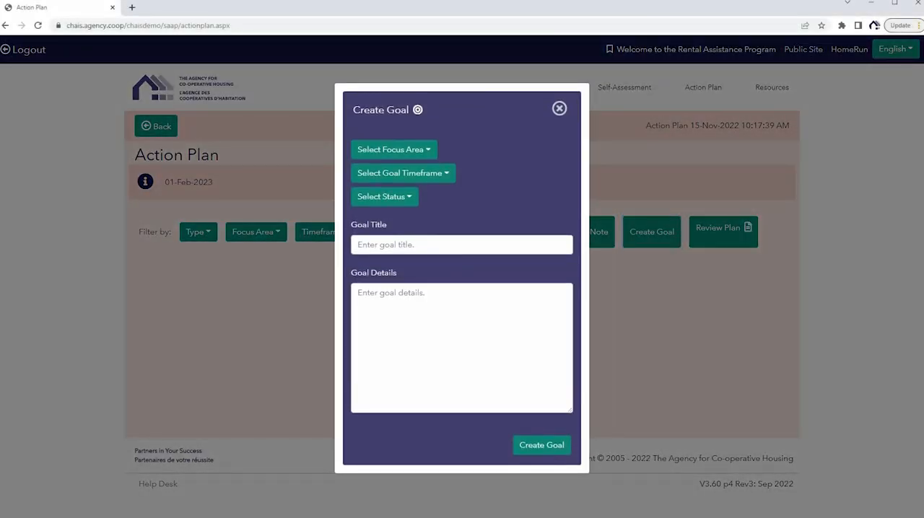
click(394, 150)
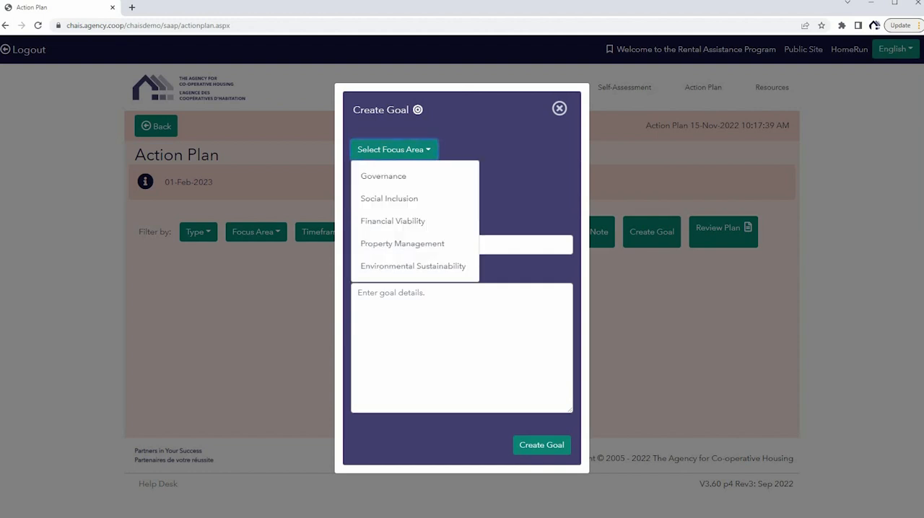
click(413, 266)
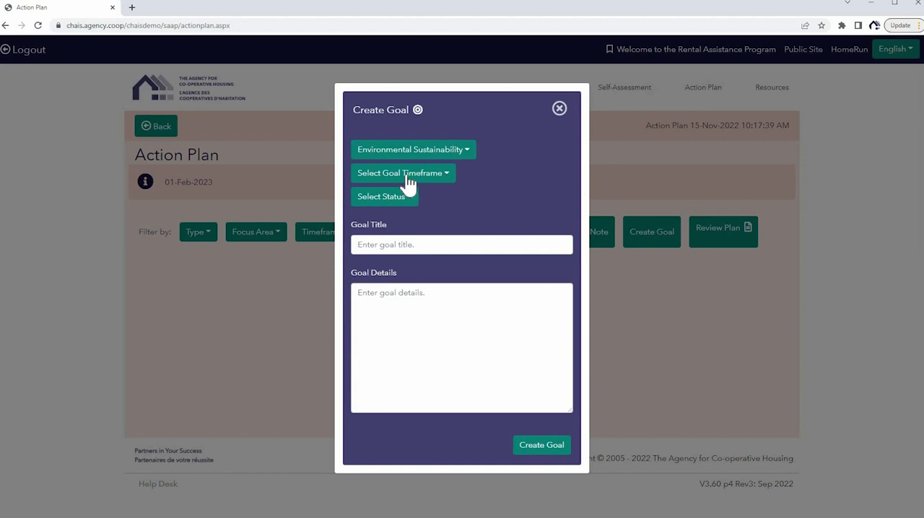
click(403, 176)
click(392, 200)
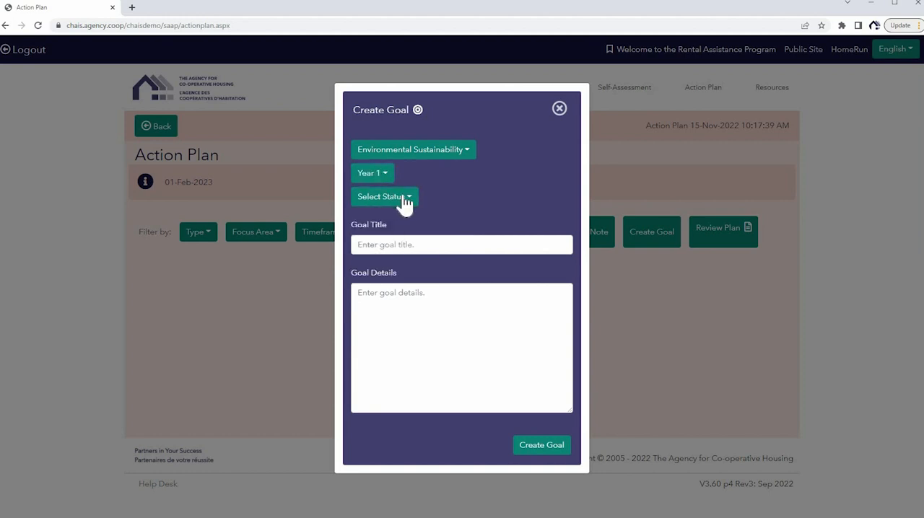
click(410, 204)
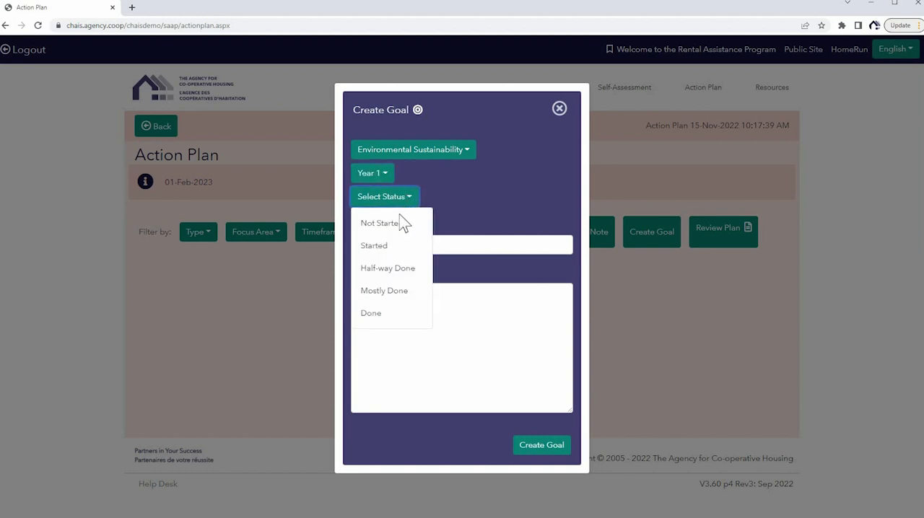
click(401, 225)
Title the goal "Install low flow shower heads".
click(412, 245)
text(Install low flow shoer)
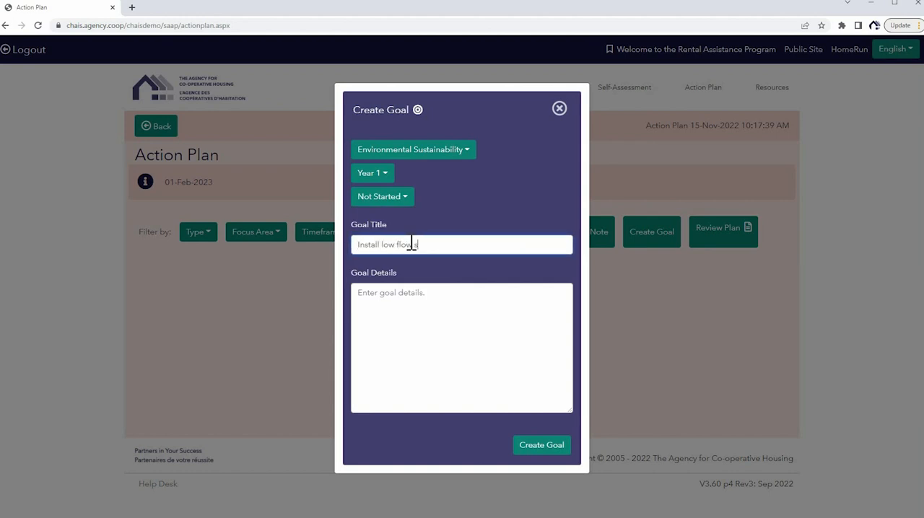
key(BackSpace)
key(BackSpace)
text(wer heads)
Describe the goal as "We would like to install low flow shower heads in our units this year to help improve our sustainability.".
key(Tab)
text(We would l)
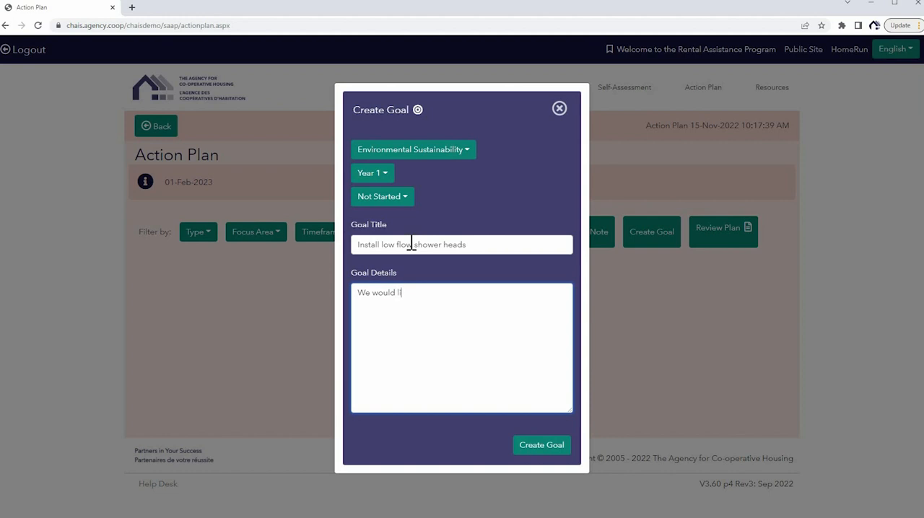
text(ike tio install low flow showert)
key(BackSpace)
text(heads)
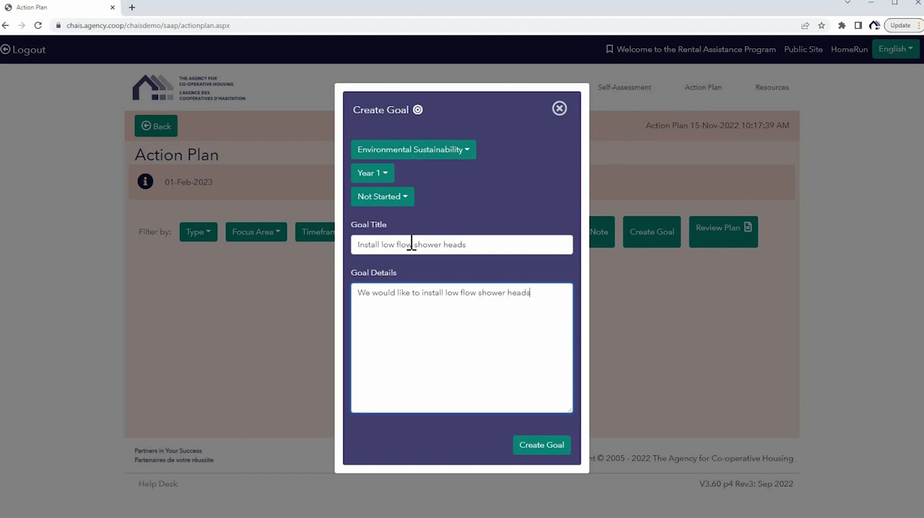
text( in our units this year to help i)
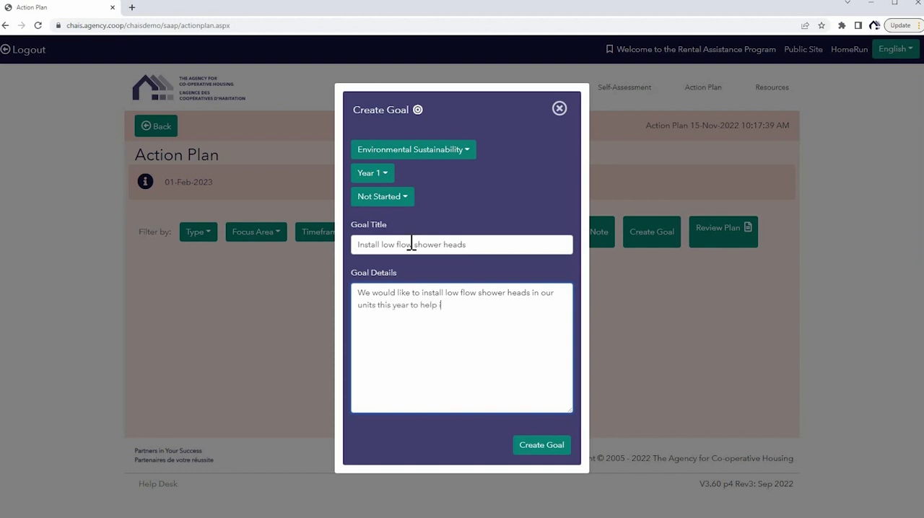
text(mprove our sustainability.)
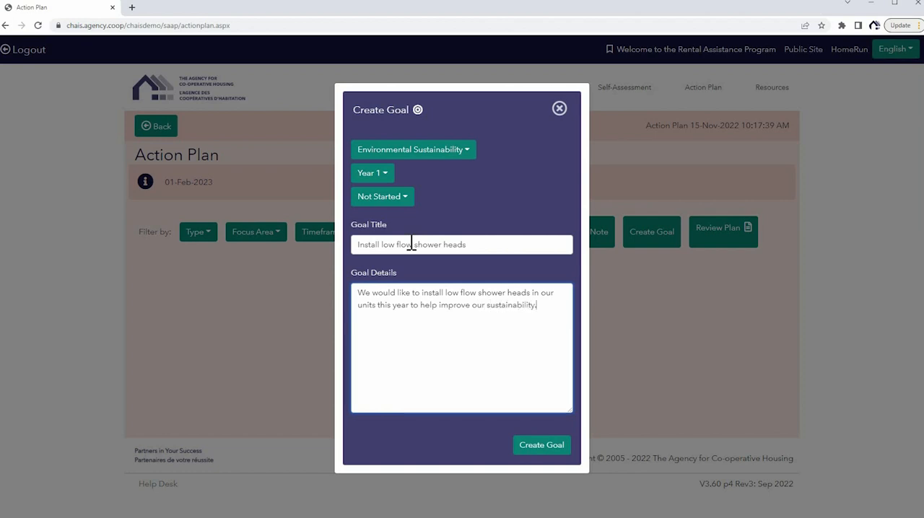
Add a "Project steps:" list to the goal details with "1. Determine project budget" and "2. Source low flow shower heads".
key(Return)
text(Project)
text( steps: )
text(1. Determ)
text(ine project budg)
text(et)
key(Return)
text(2. Source low flow shower heads)
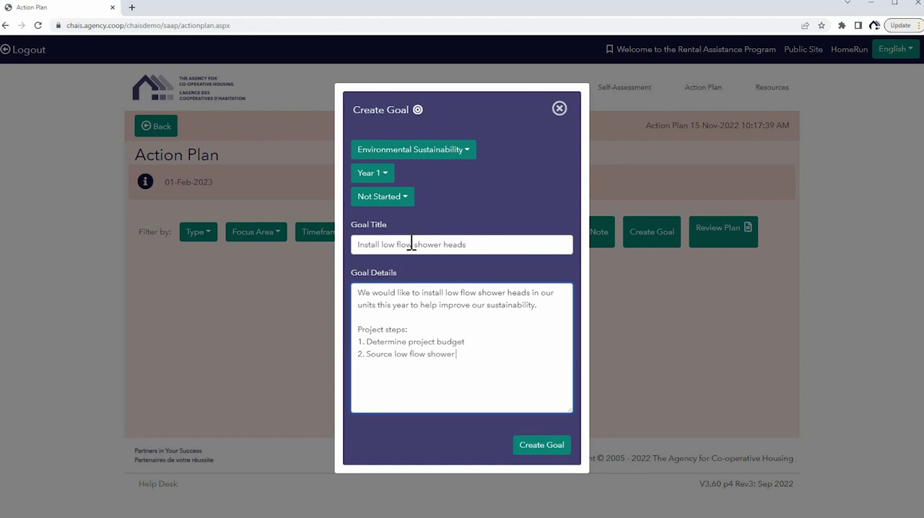
Complete the project steps with "3. Create installation plan" and "4. Install shower heads", and create the goal.
key(Return)
text(3. Create instla)
text(ation plan)
key(Return)
text(4. Install shower )
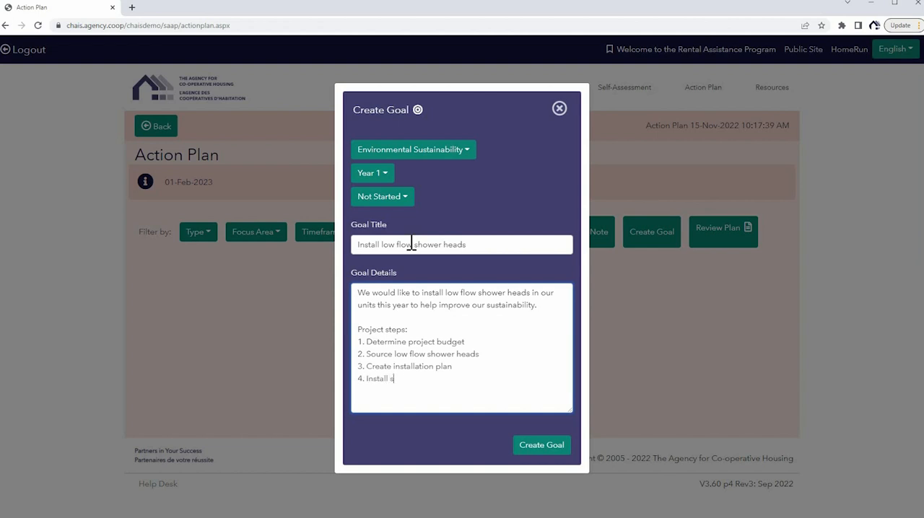
text(heads)
click(543, 443)
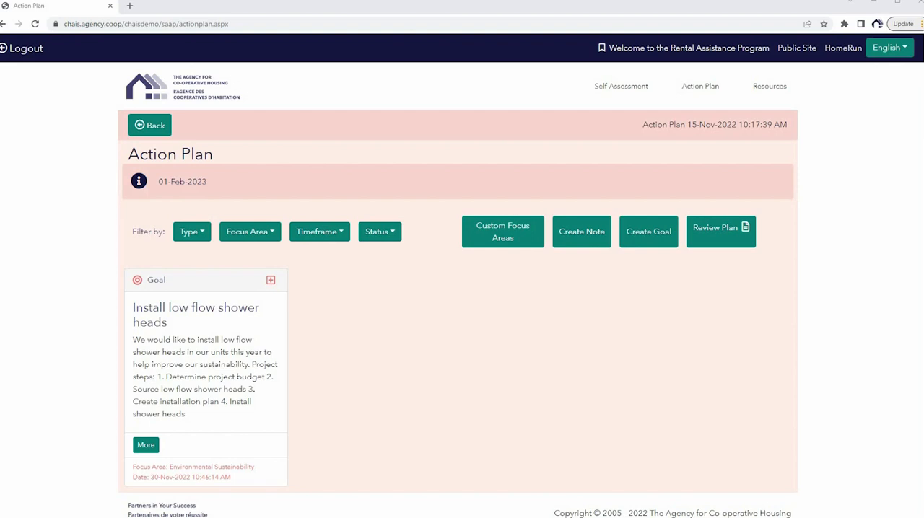
Start a new custom focus area for the Action Plan and name it "Development".
click(503, 231)
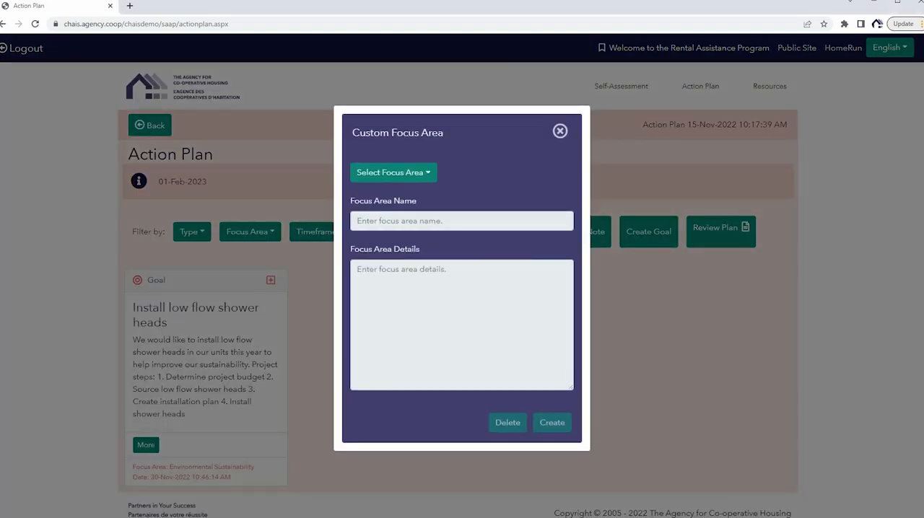
click(394, 172)
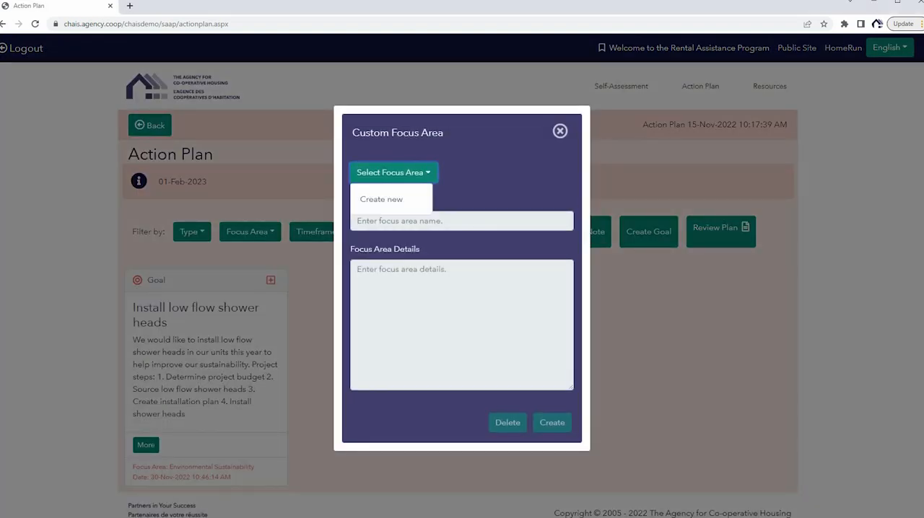
click(402, 208)
click(401, 223)
text(Development)
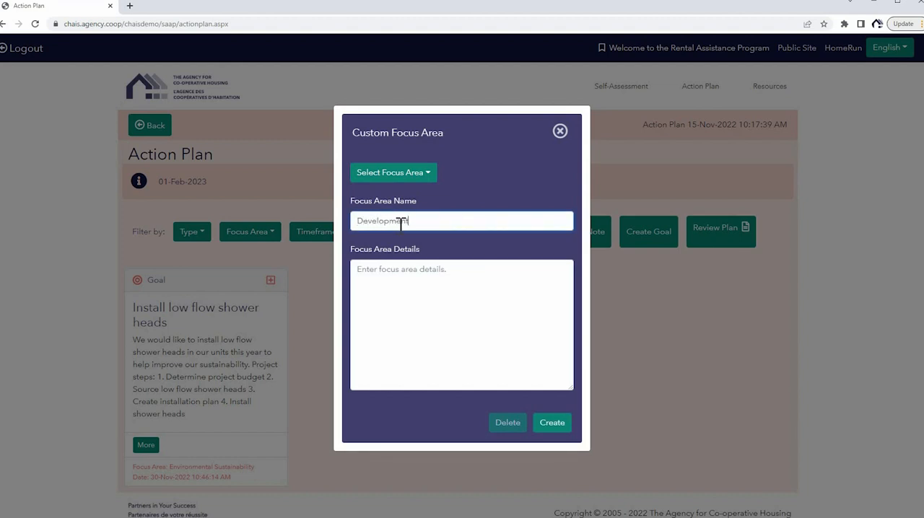
key(Tab)
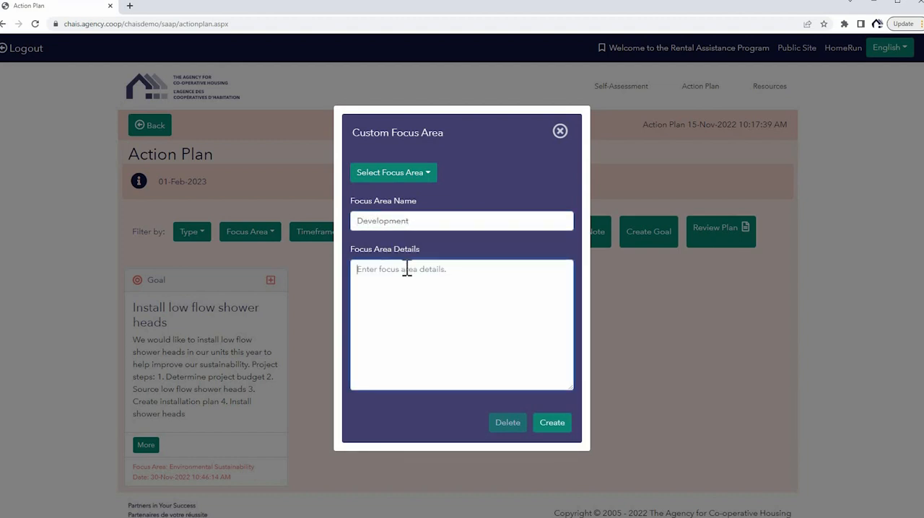
Enter the focus area details "Explore areas for growth in our co-op" and create the focus area.
text(W)
key(BackSpace)
text(Exo)
text(lore areas )
text(for growth )
text(in our co-)
text(op.)
click(550, 423)
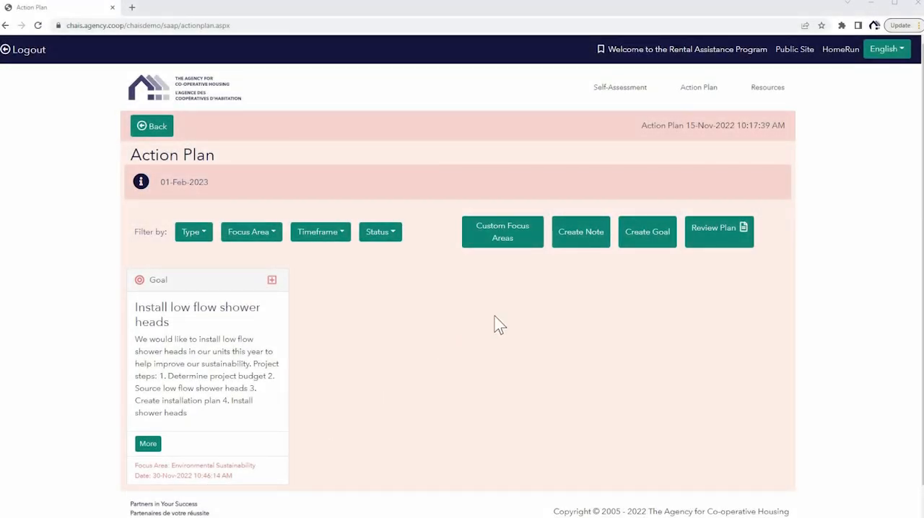
Start a new goal in the Development focus area with timeframe Year 1 and status Not Started.
click(648, 244)
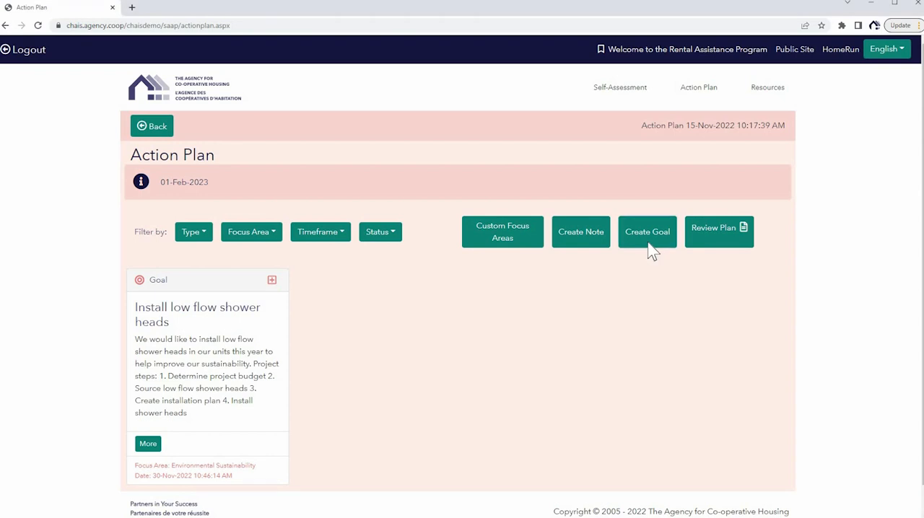
click(450, 160)
click(390, 289)
click(381, 181)
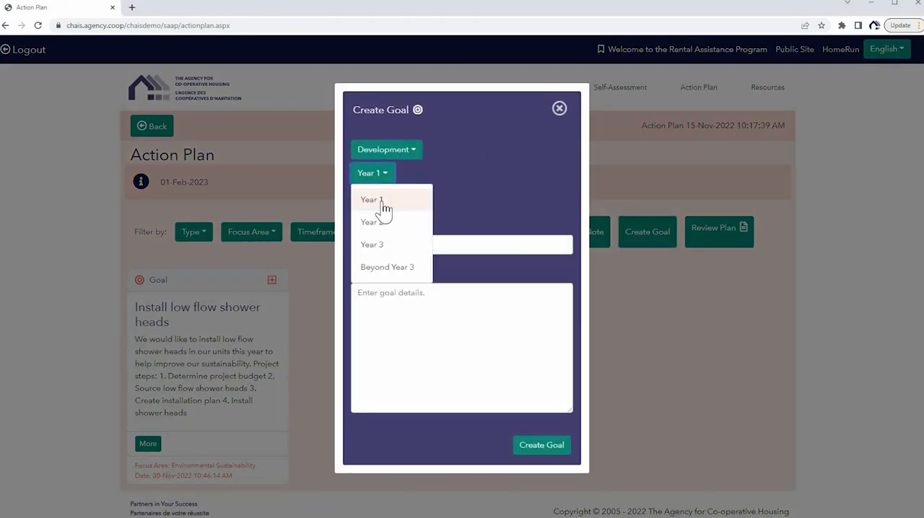
click(383, 200)
click(382, 196)
click(383, 221)
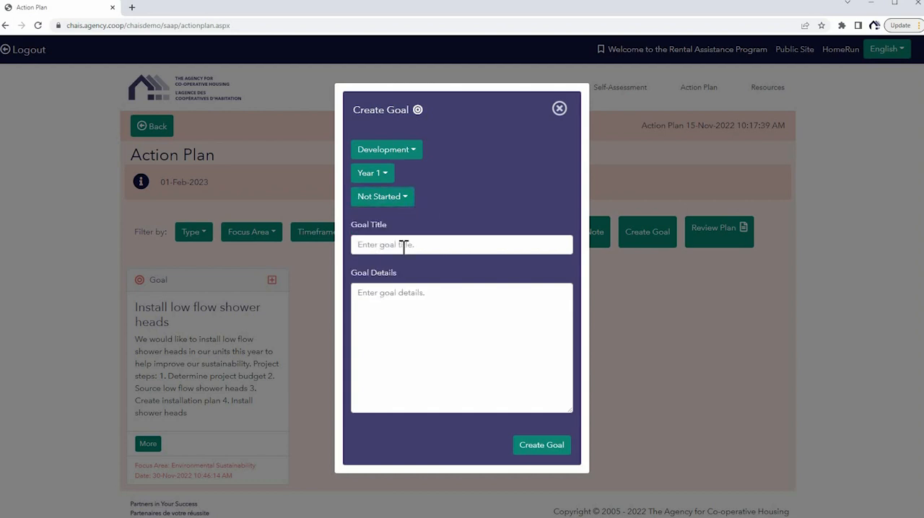
Title the Development goal "Conduct feasibility study".
click(404, 245)
text(Conduct feasibility study)
key(Tab)
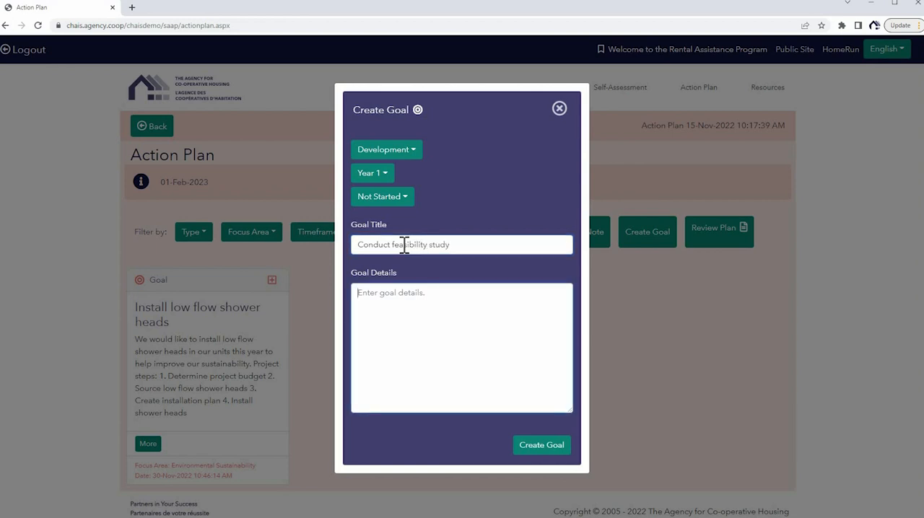
Enter the goal details "We would like to conduct a feasibility study to determine if we can add additional units to our co-op." and create the goal.
text(We would like to conduct a )
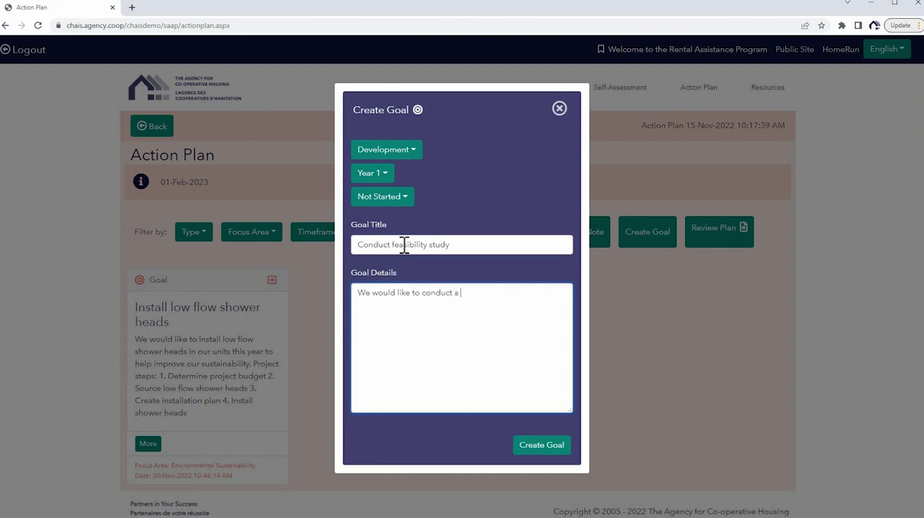
text(feasibility study to determine if we can add)
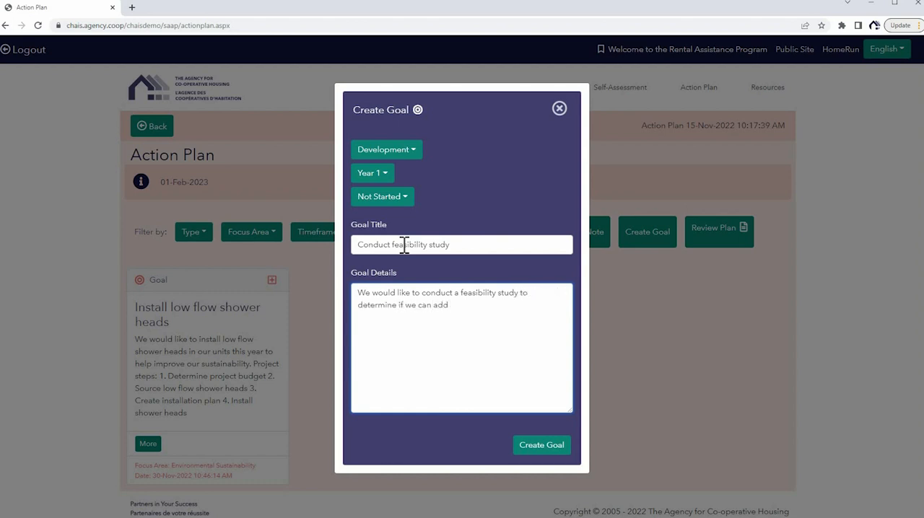
text( additional units to our co-op.)
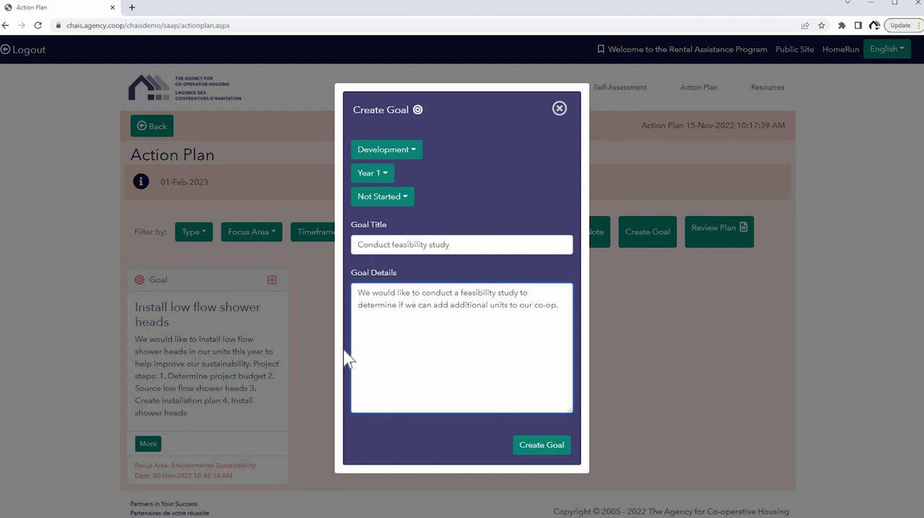
click(541, 445)
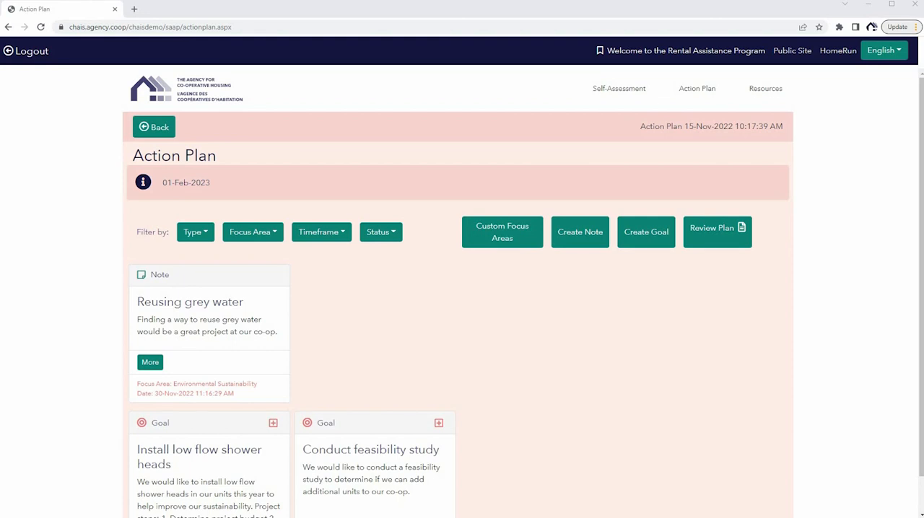
Start converting the "Reusing grey water" note to a goal, with timeframe Year 2 and status Not Started.
click(150, 362)
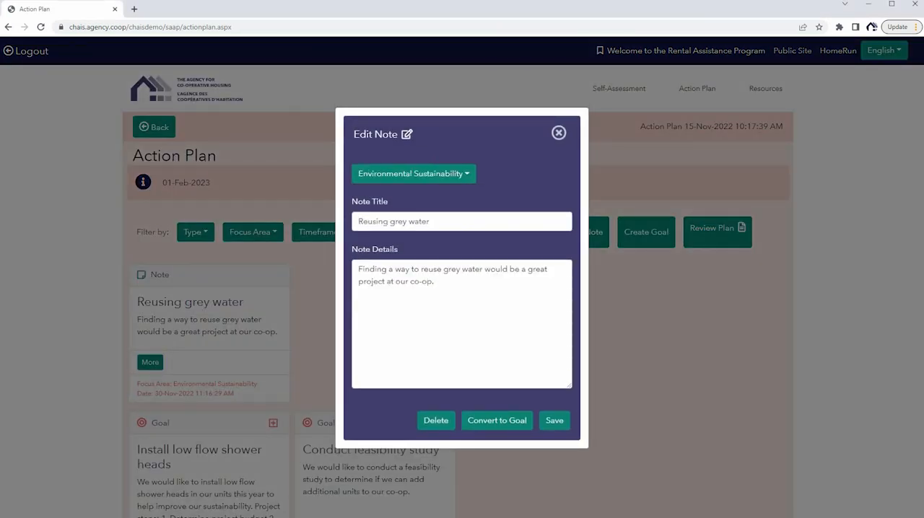
click(482, 420)
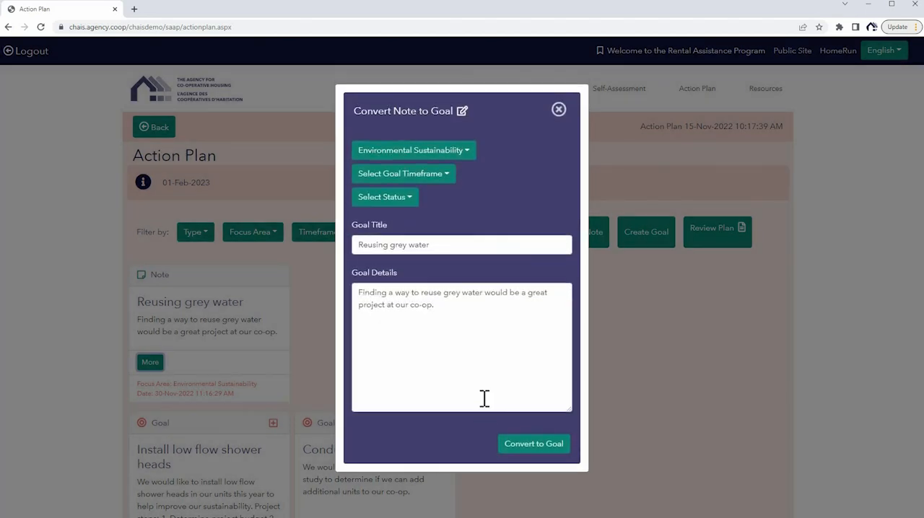
click(430, 179)
click(396, 200)
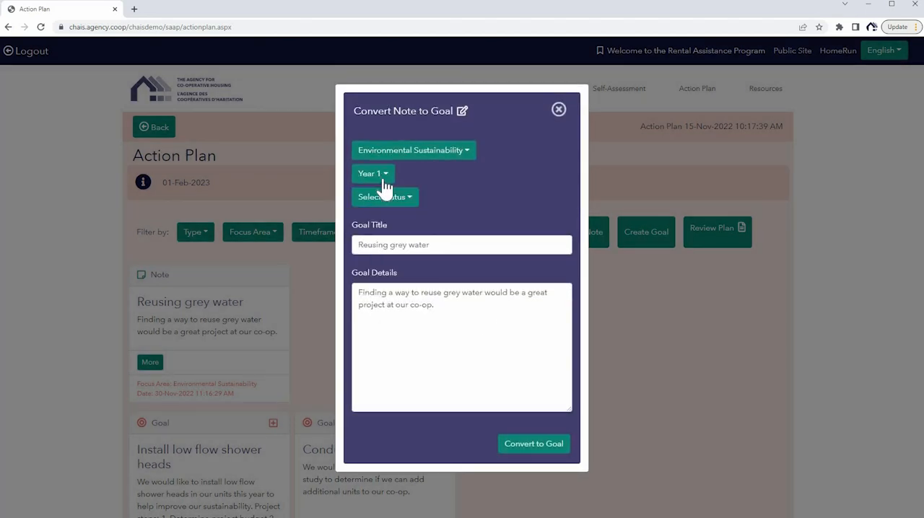
click(382, 177)
click(381, 223)
click(389, 205)
click(396, 223)
Change the converted note's goal title to "Reuse grey water in co-op community garden".
drag(432, 245, 352, 240)
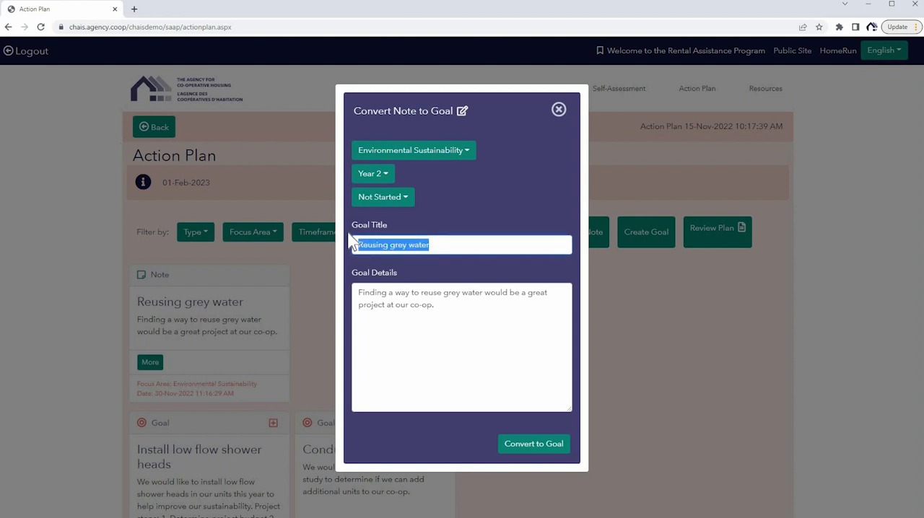
text(R)
key(BackSpace)
text(Reu)
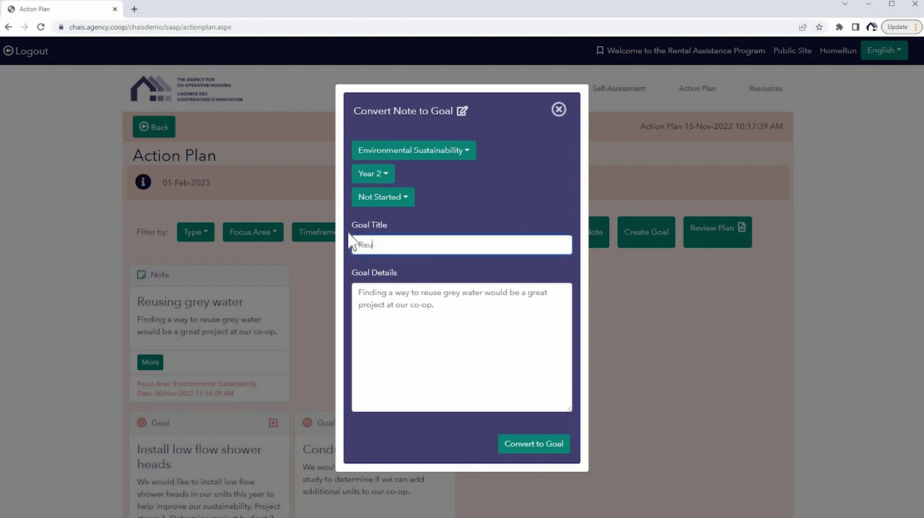
text(se grey water in co-op community garden)
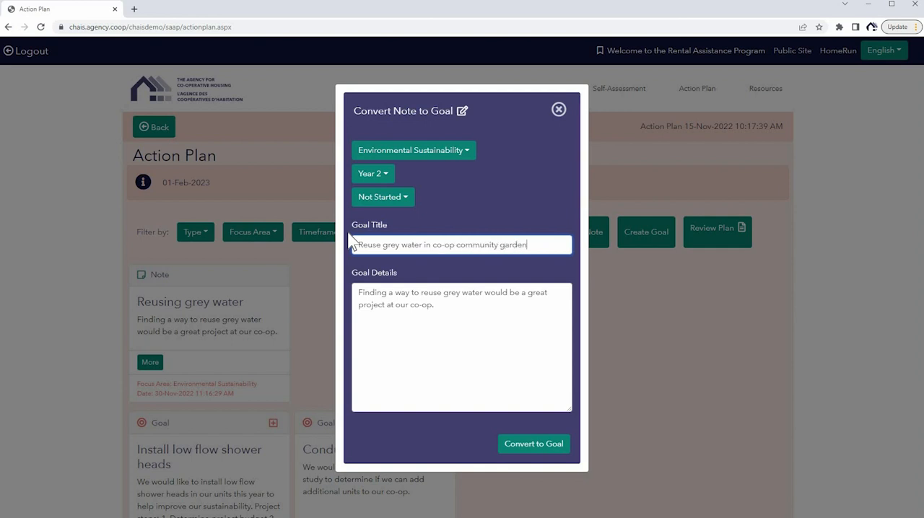
Replace the goal details with "We would like to find a way to reuse grey water".
key(Tab)
key(ctrl+a)
text(We wou)
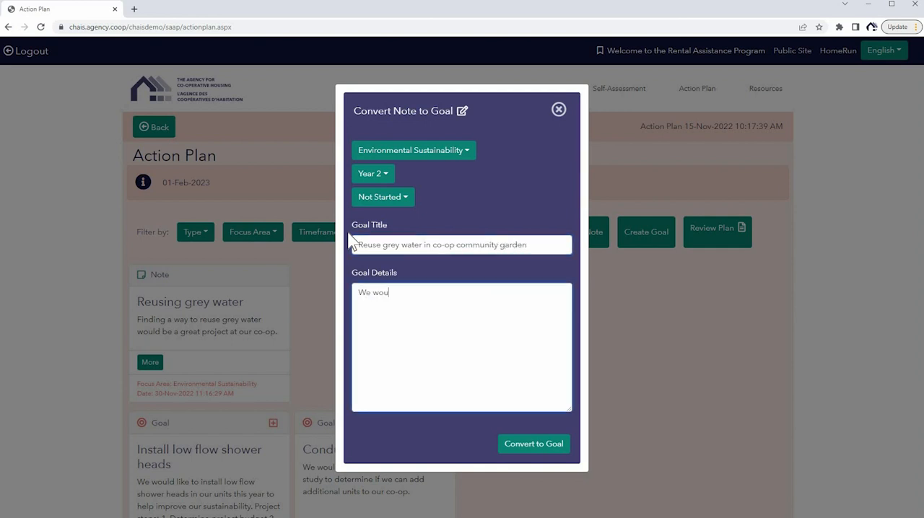
text(ld like to find a way t)
text(o reus)
text(e grey way)
text(er to)
key(BackSpace)
key(BackSpace)
key(BackSpace)
text(to)
key(BackSpace)
key(BackSpace)
key(BackSpace)
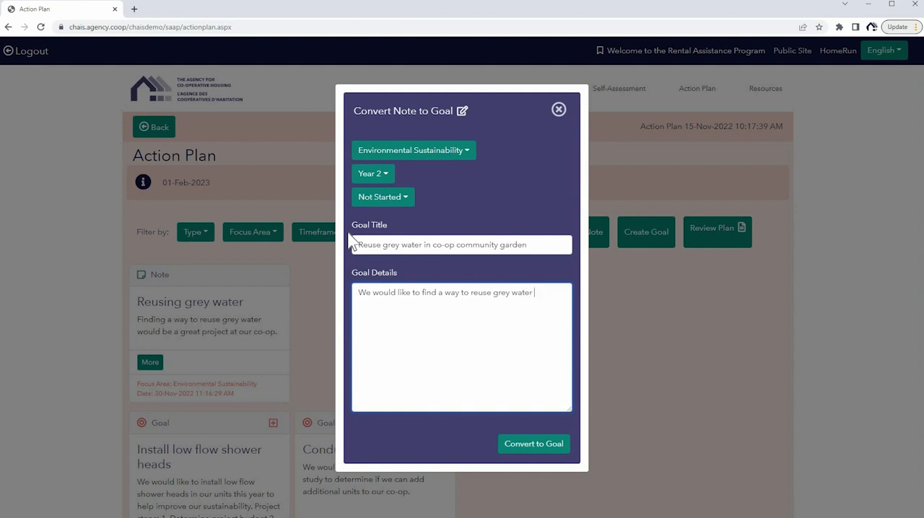
Complete the goal details with "to use in our co-op's community garden." and convert the note to a goal.
text(to use in our co-op's community g)
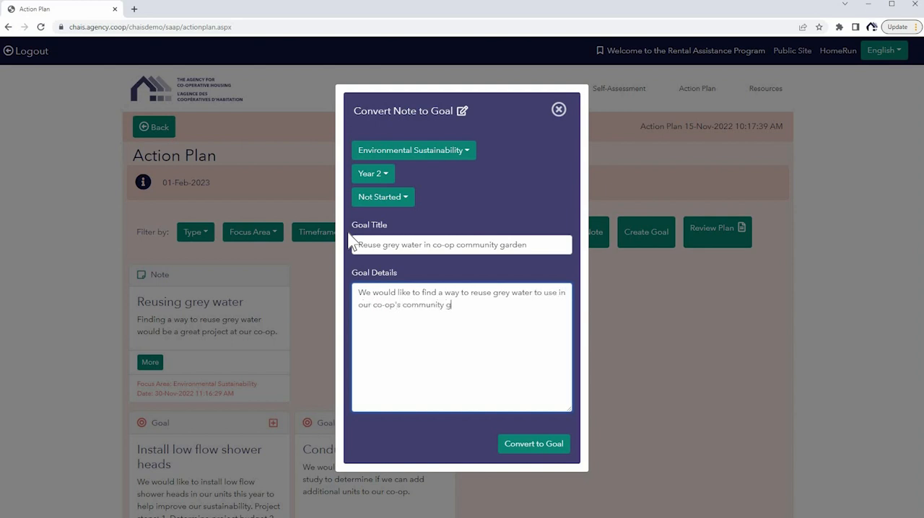
text(arden.)
click(531, 442)
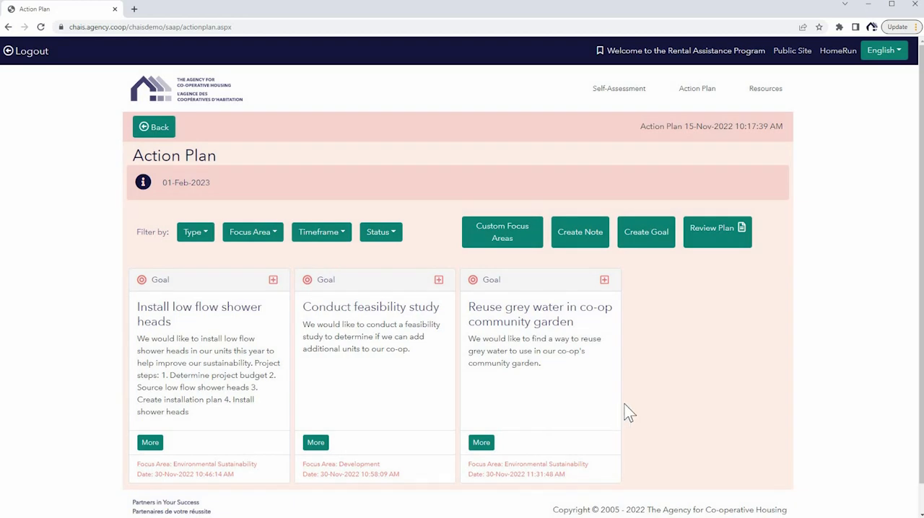
Open the plan review and examine the goals under Environmental Sustainability and Development, collapsing each section after viewing.
scroll(625, 404, down, 1)
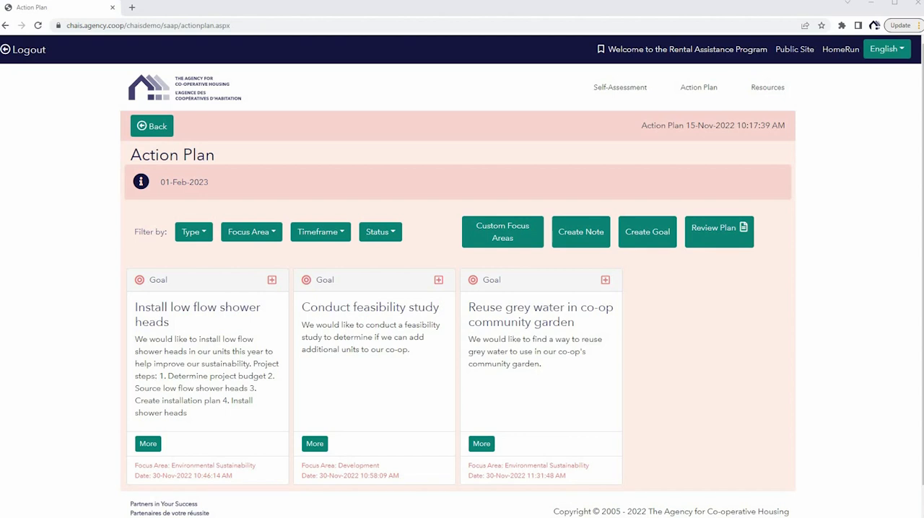
click(718, 232)
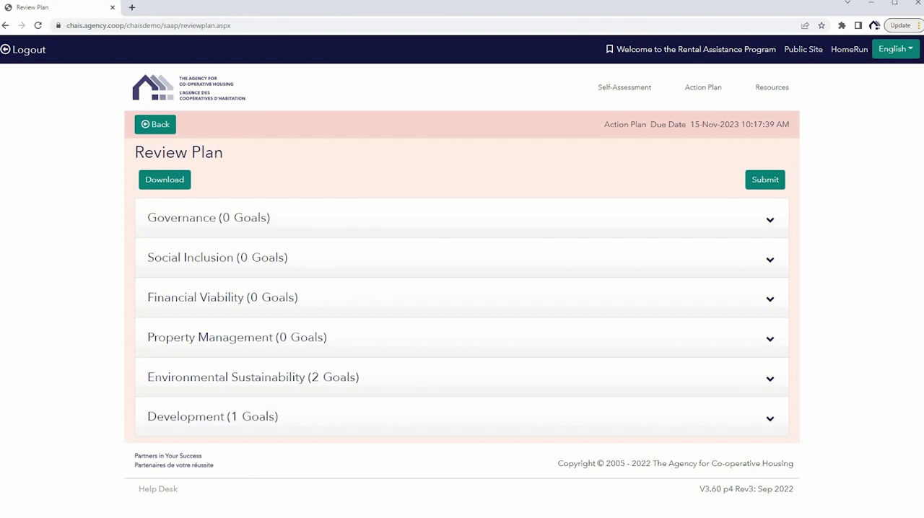
click(542, 388)
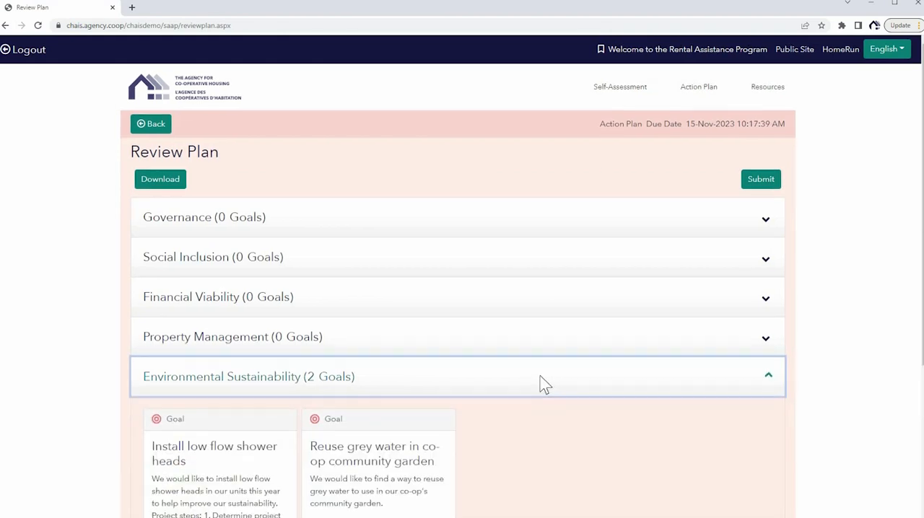
scroll(545, 386, down, 2)
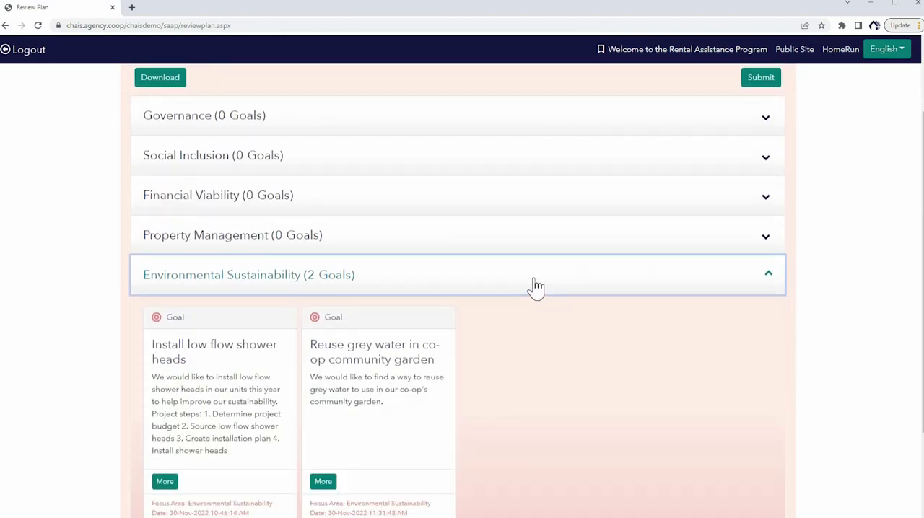
click(538, 286)
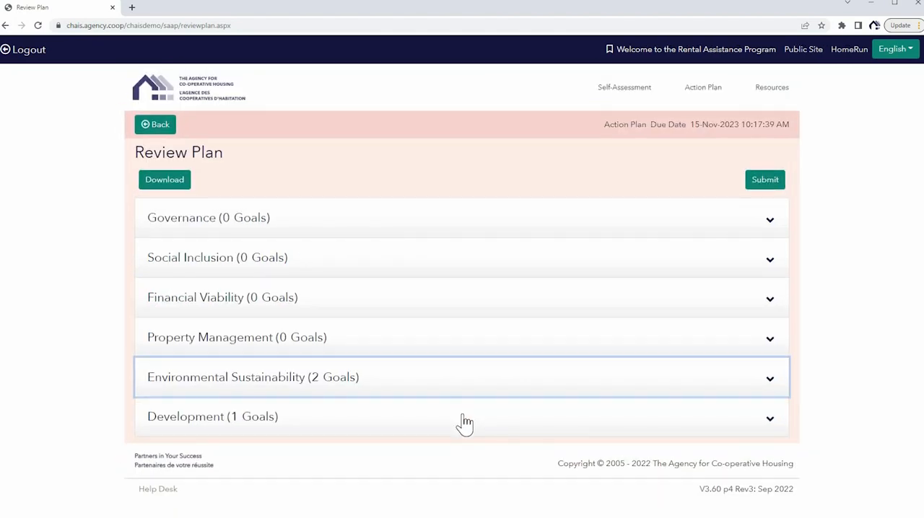
click(464, 418)
scroll(461, 422, down, 3)
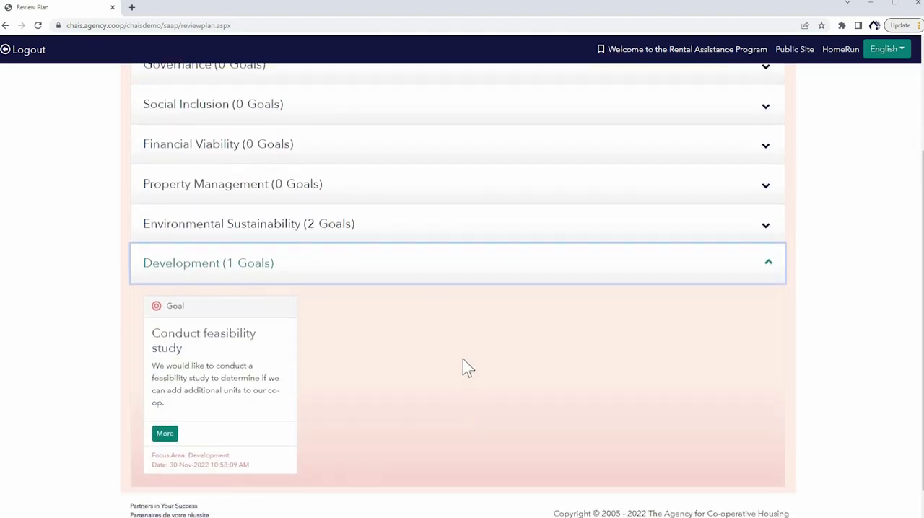
click(465, 280)
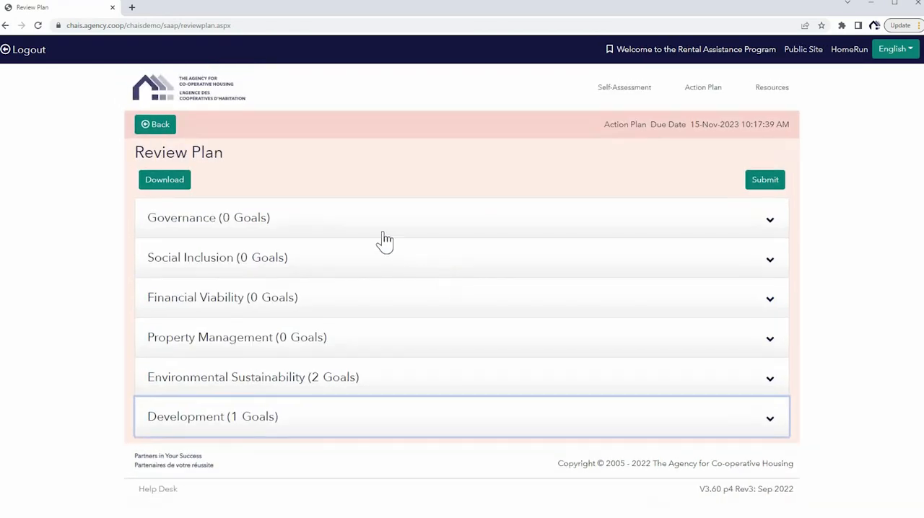
Download the Action Plan as a PDF and open it to read through the goals summary table.
click(180, 188)
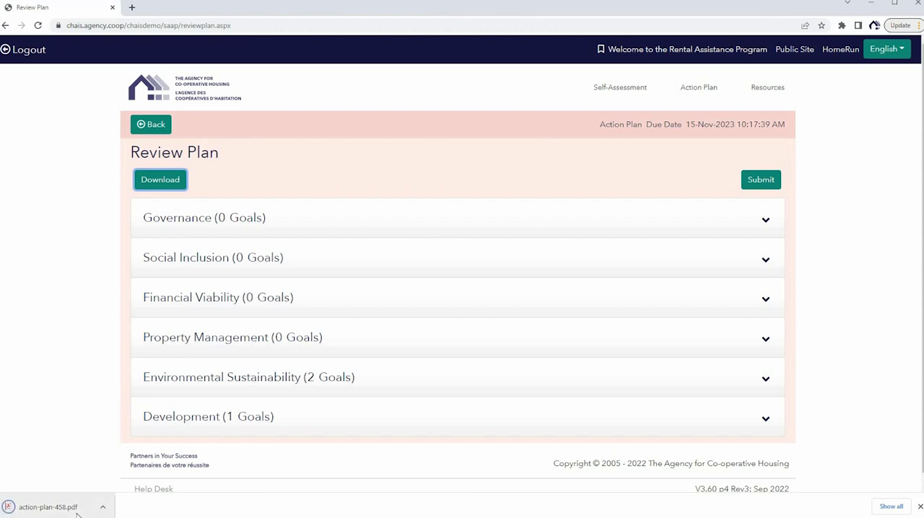
click(76, 508)
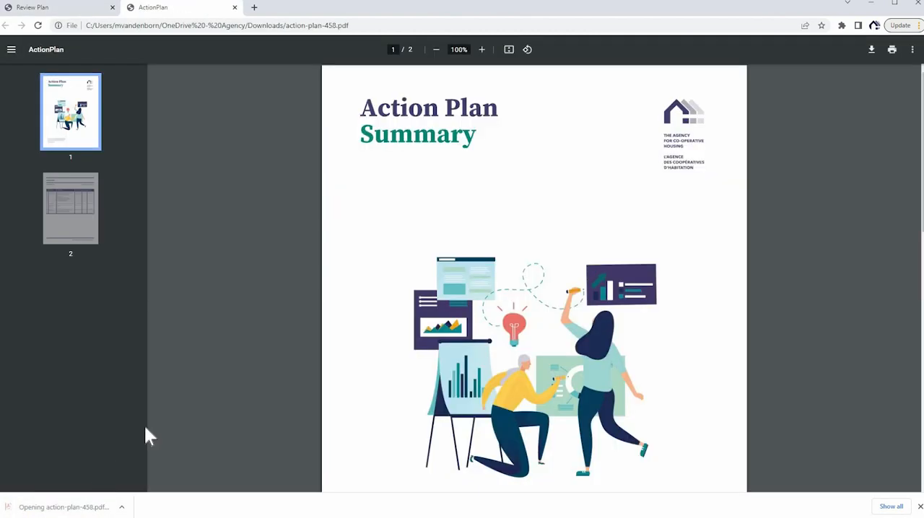
scroll(196, 382, down, 6)
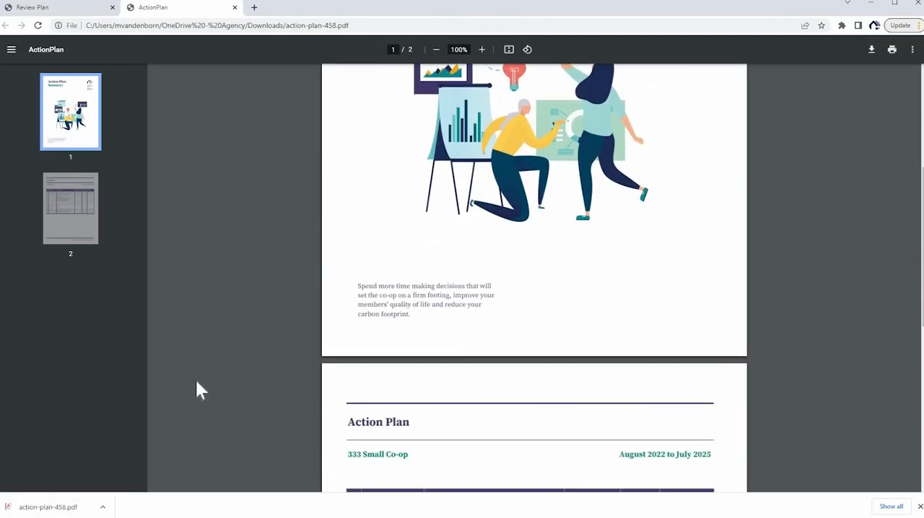
scroll(197, 382, down, 2)
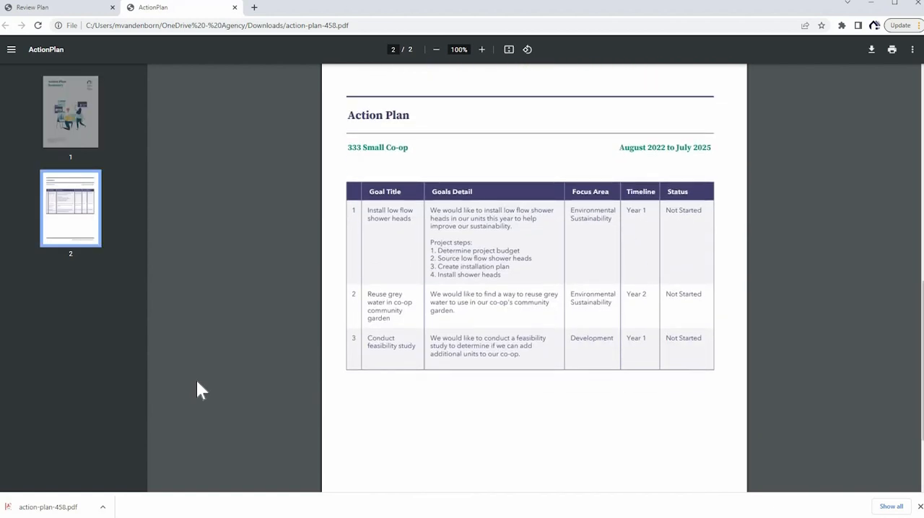
scroll(197, 381, down, 1)
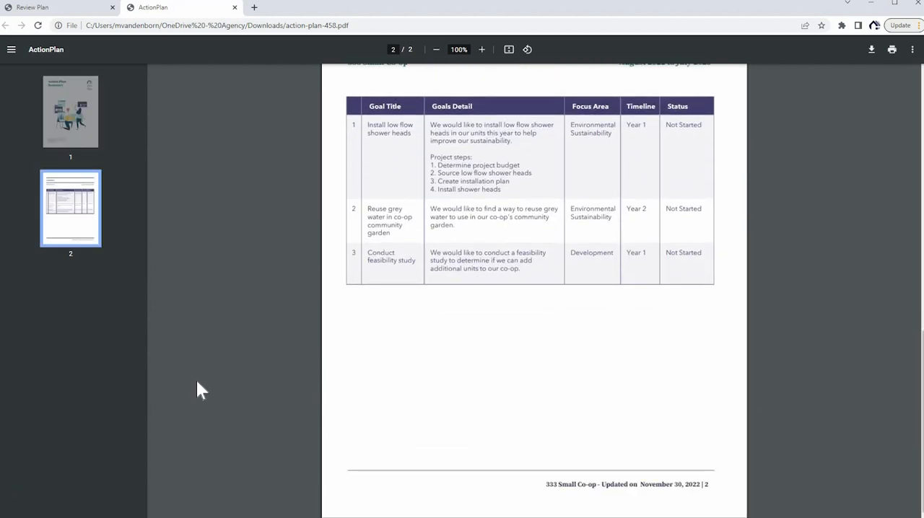
Return to the plan review from the PDF and submit the new Action Plan, confirming the submission.
scroll(197, 380, up, 2)
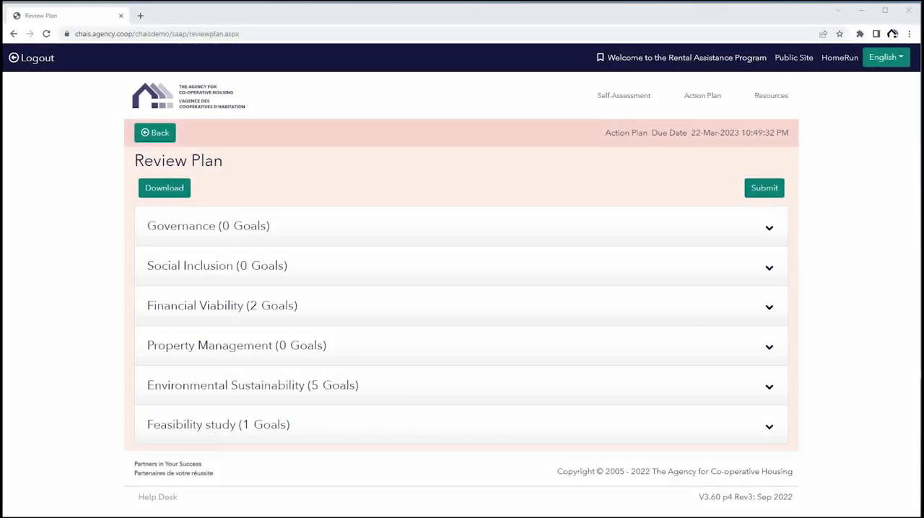
click(764, 189)
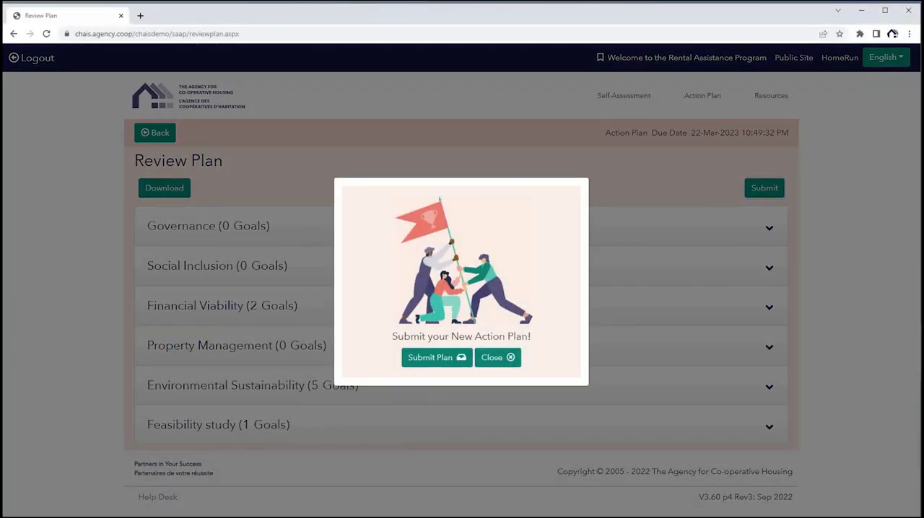
click(445, 368)
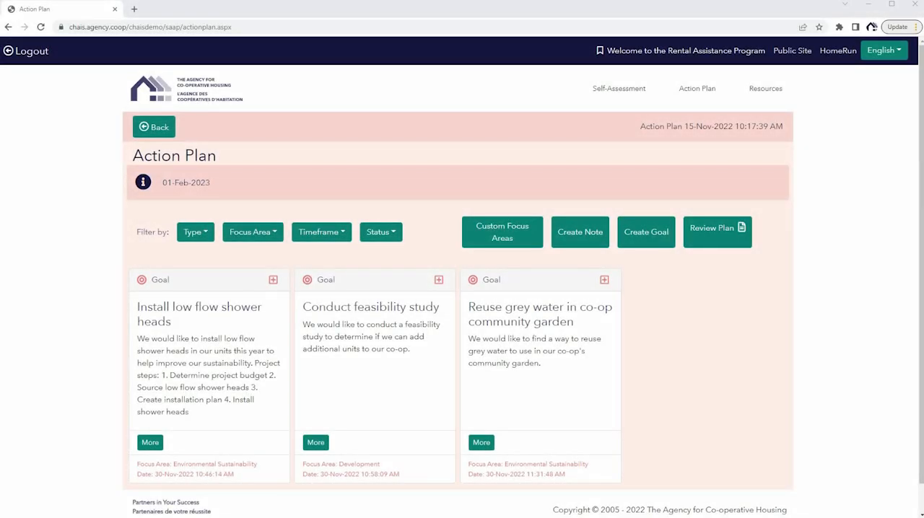
Filter the Action Plan goals by the Environmental Sustainability focus area, and reset that filter to Show All after viewing.
click(196, 232)
key(Escape)
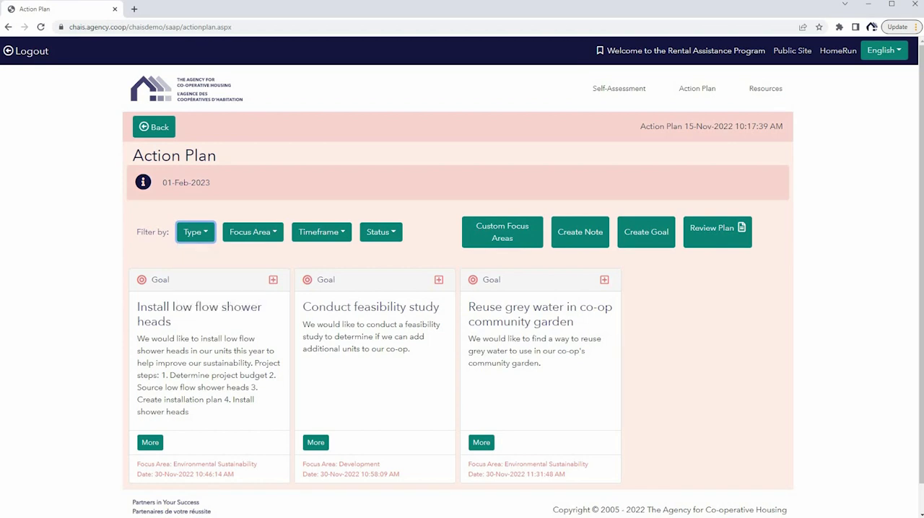
click(244, 234)
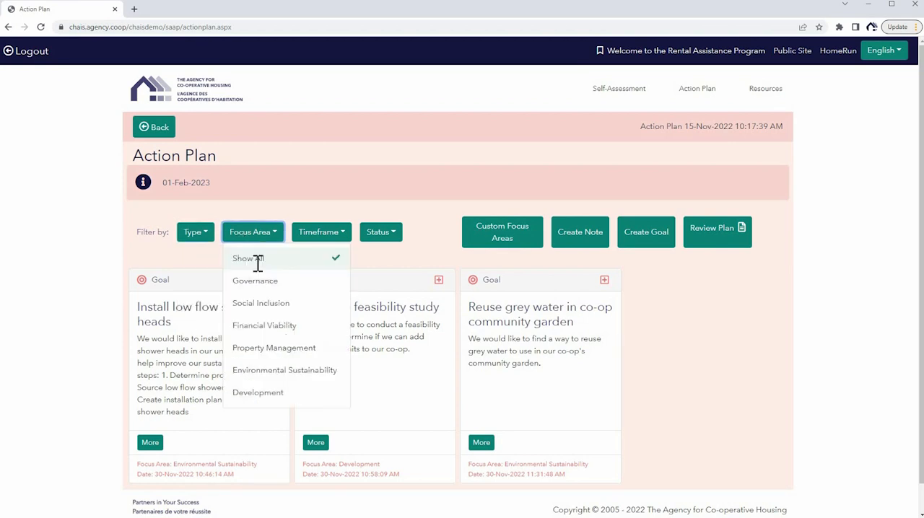
click(271, 369)
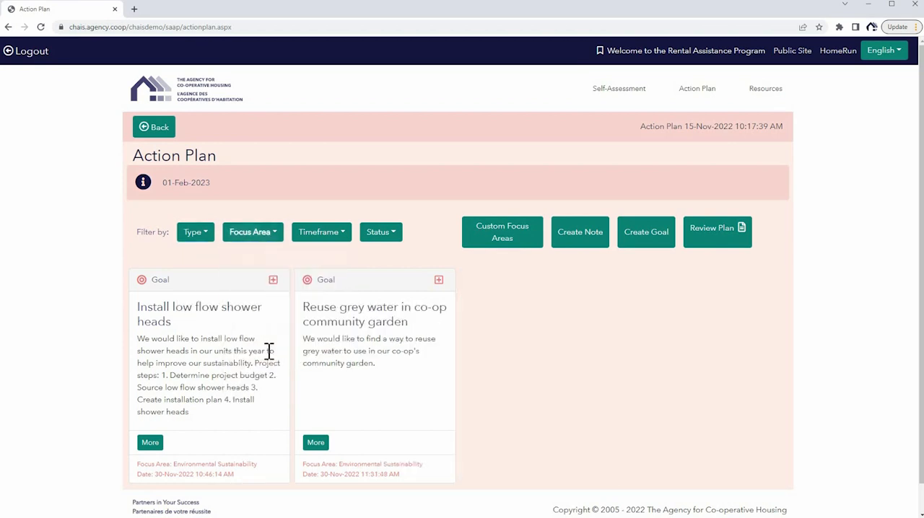
click(245, 238)
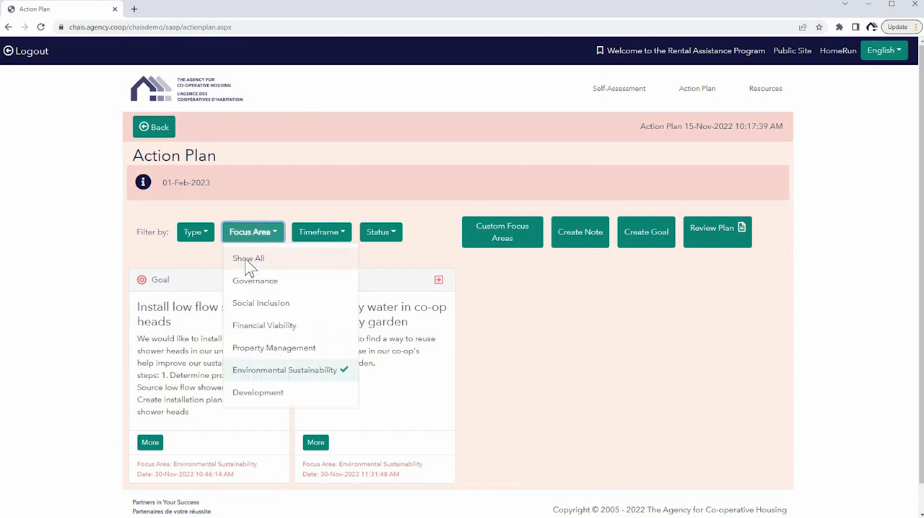
click(246, 260)
View only the goals with the Year 1 timeframe, restore Show All, and look through the available status filter options.
click(315, 242)
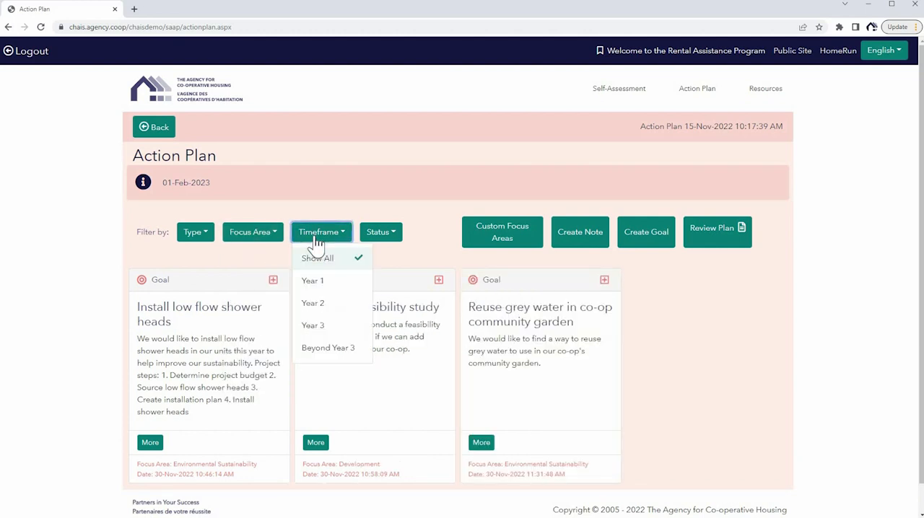
click(314, 281)
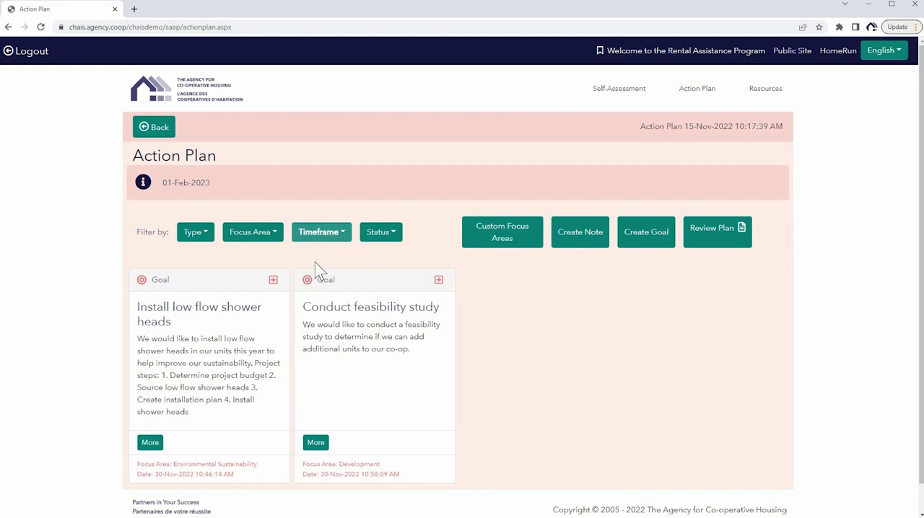
click(318, 238)
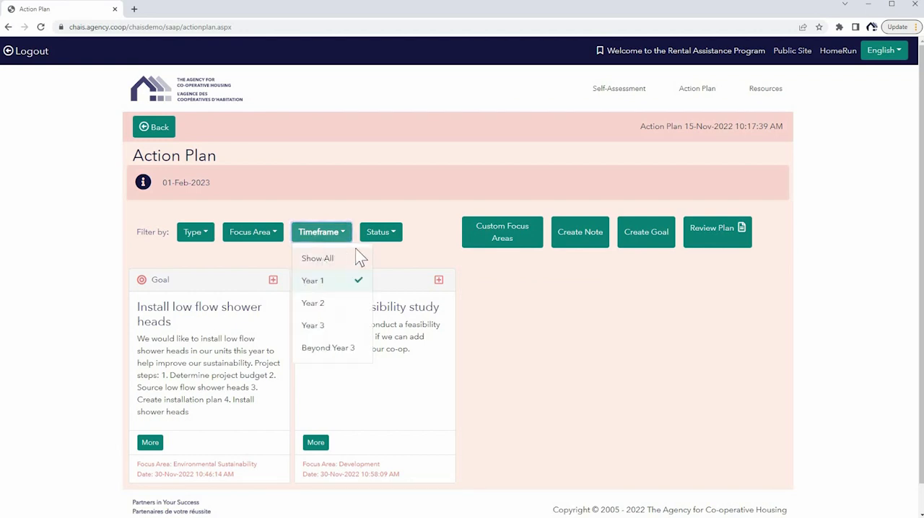
click(348, 257)
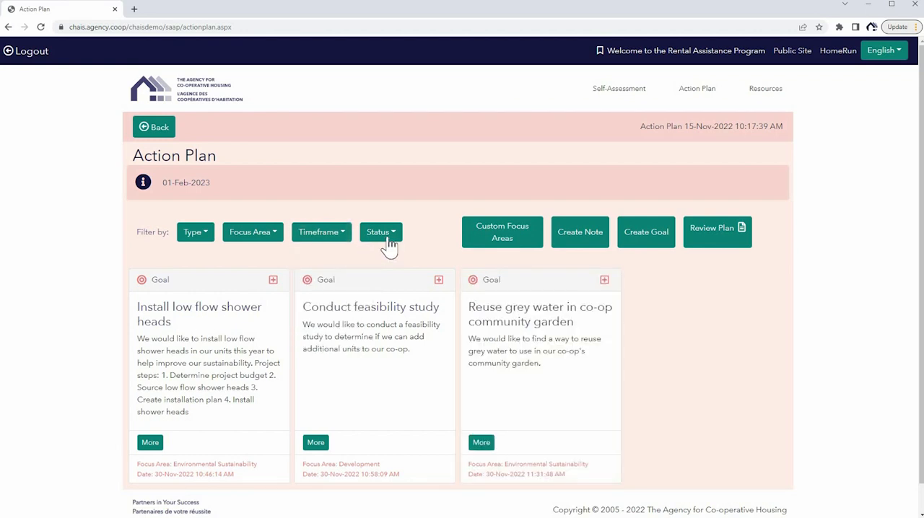
click(389, 246)
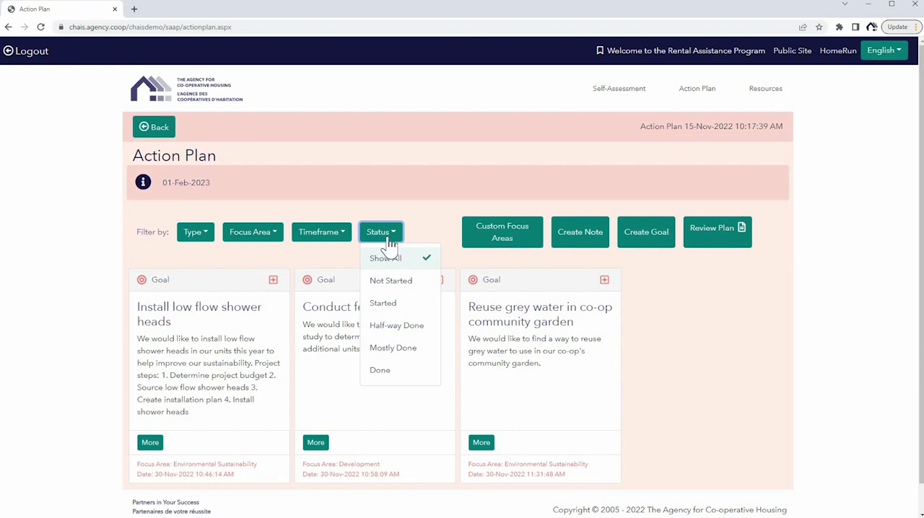
click(389, 241)
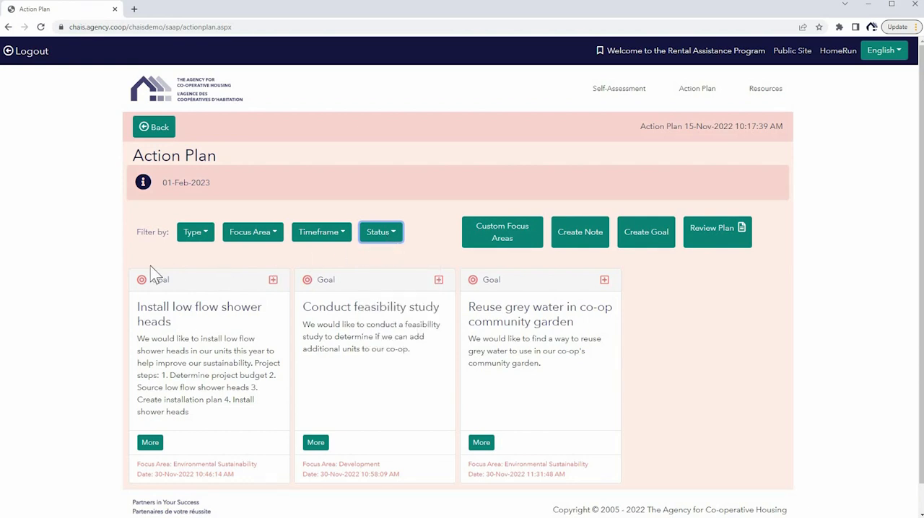